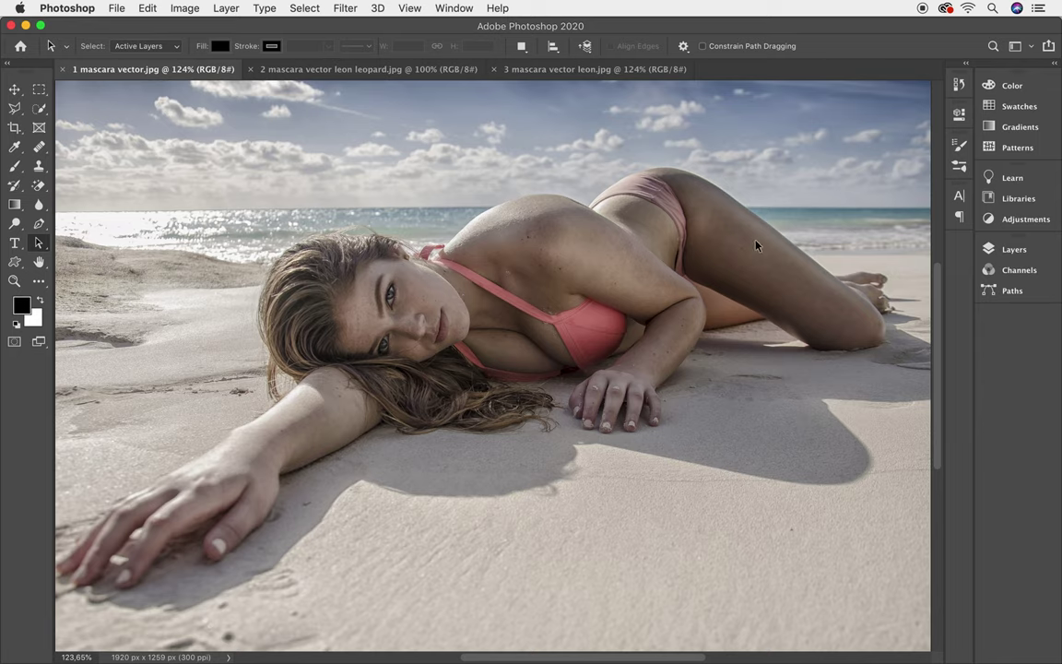
Step: Give the beach photo's Layer 0 a Reveal All vector mask, then switch to Illustrator
{"action": "left_click", "coordinate": [1012, 250]}
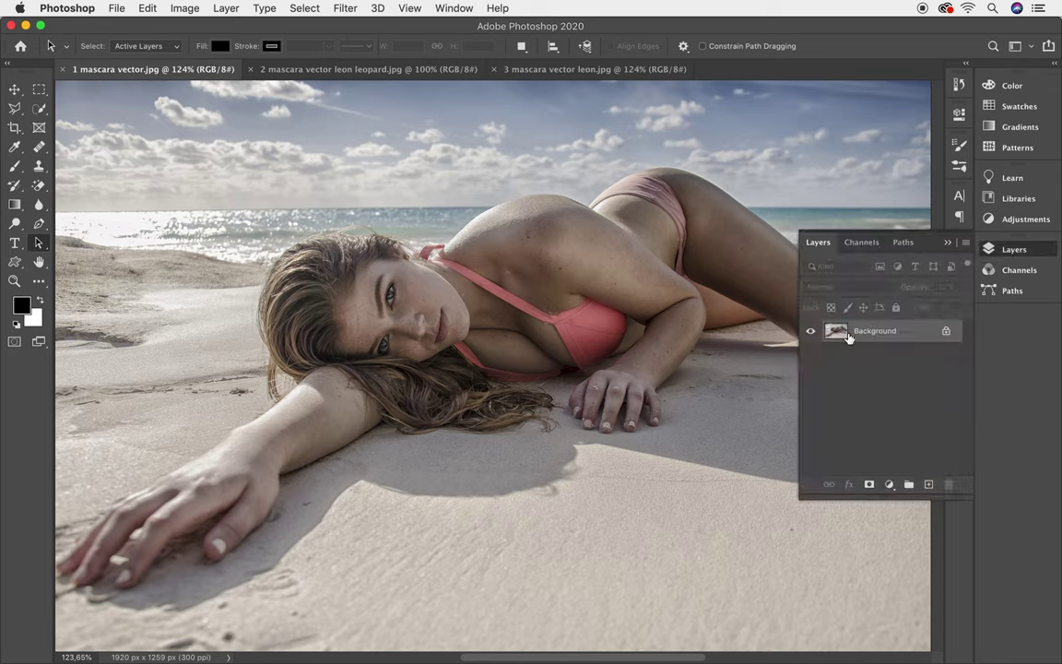
{"action": "left_click", "coordinate": [227, 7]}
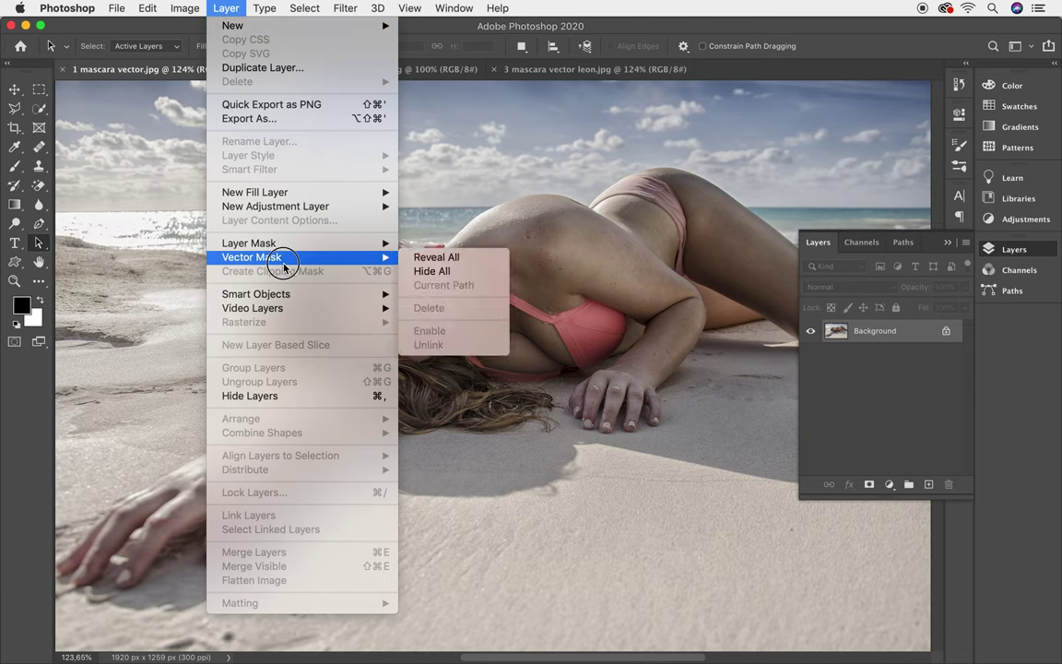
{"action": "left_click", "coordinate": [468, 265]}
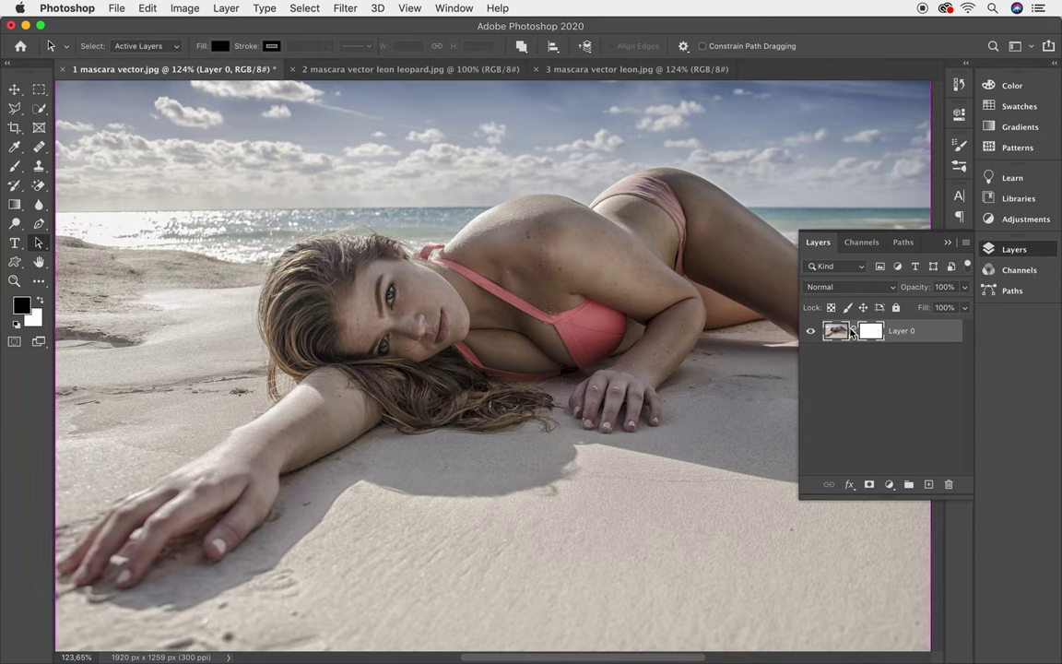
{"action": "key", "text": "super+Tab"}
{"action": "key", "text": "super+Tab"}
Step: Select the top-left short-haired head silhouette's anchor points in Illustrator and return to Photoshop
{"action": "left_click", "coordinate": [627, 324]}
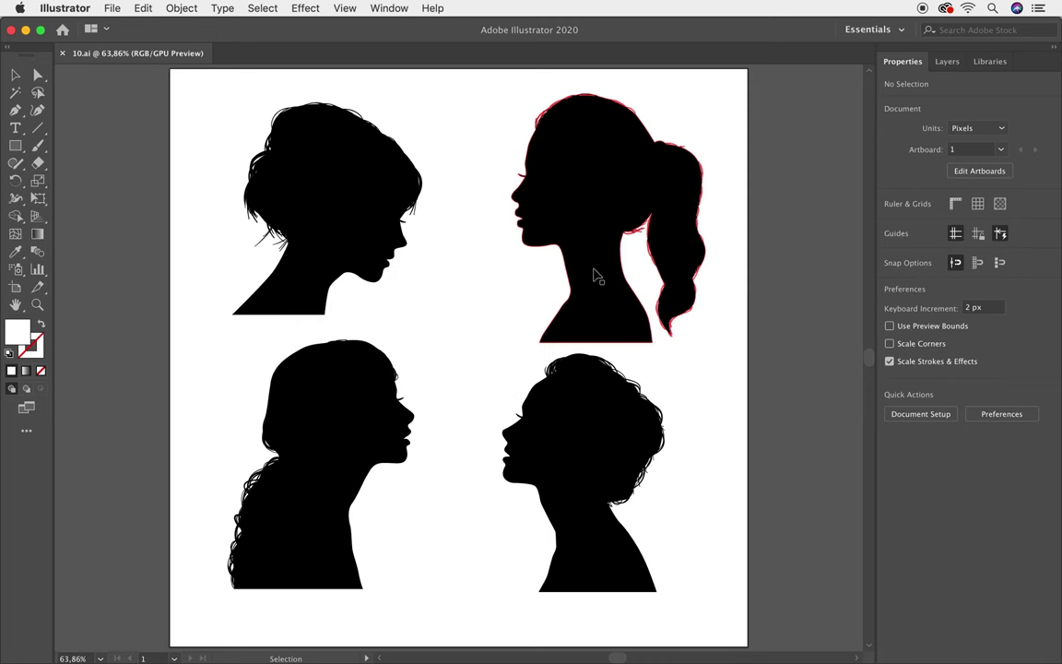
{"action": "left_click", "coordinate": [314, 214]}
{"action": "key", "text": "a"}
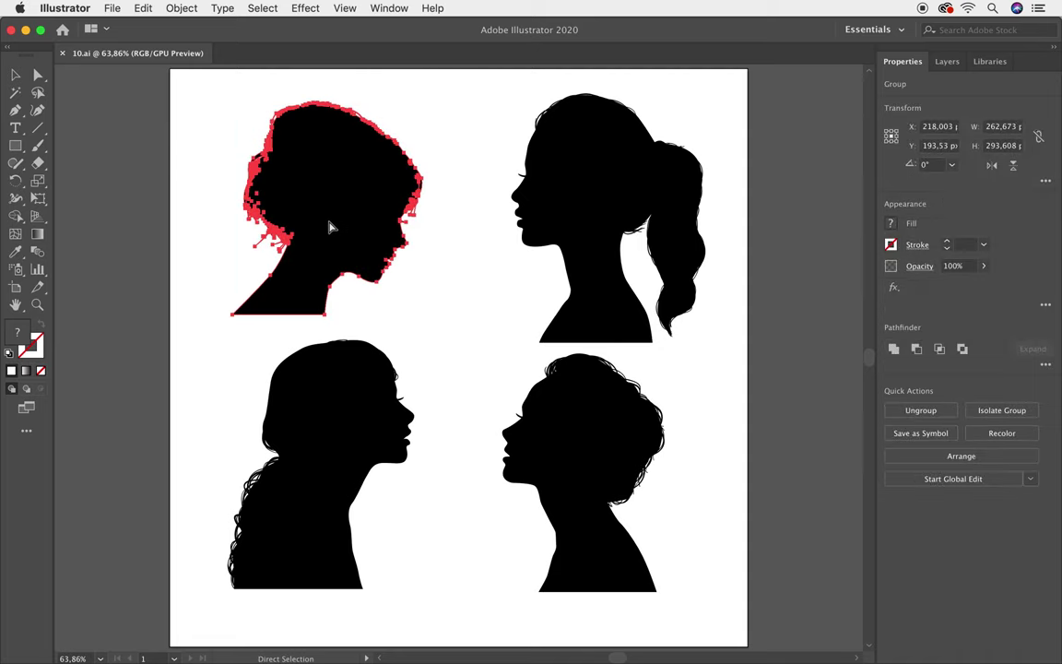
{"action": "key", "text": "super+Tab"}
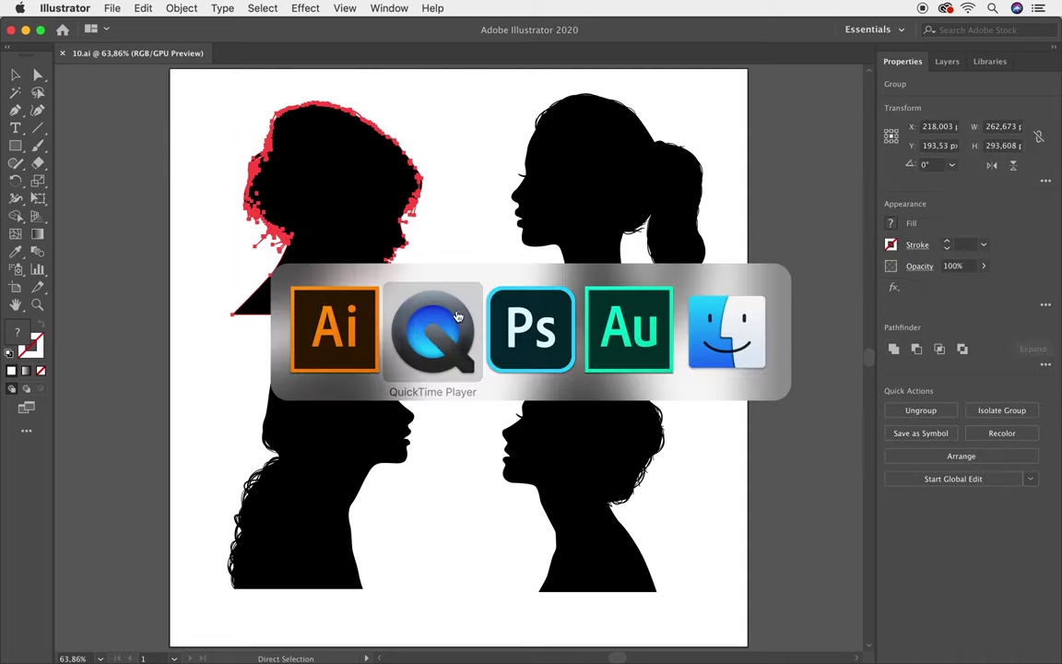
{"action": "left_click", "coordinate": [531, 320]}
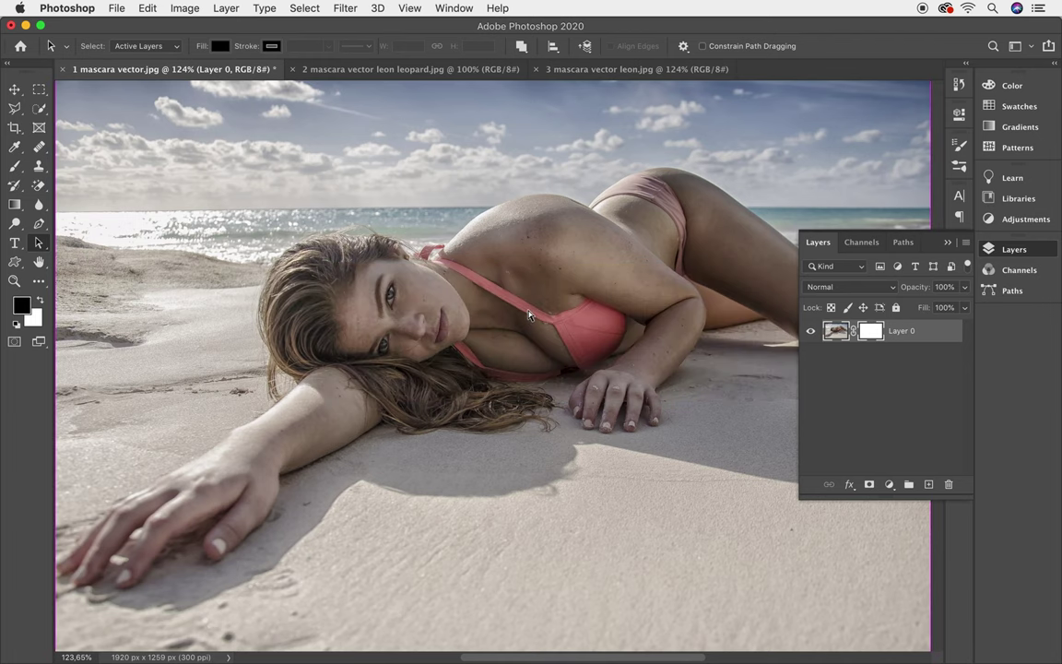
Step: Paste the head silhouette as a path into Layer 0's vector mask
{"action": "key", "text": "super+v"}
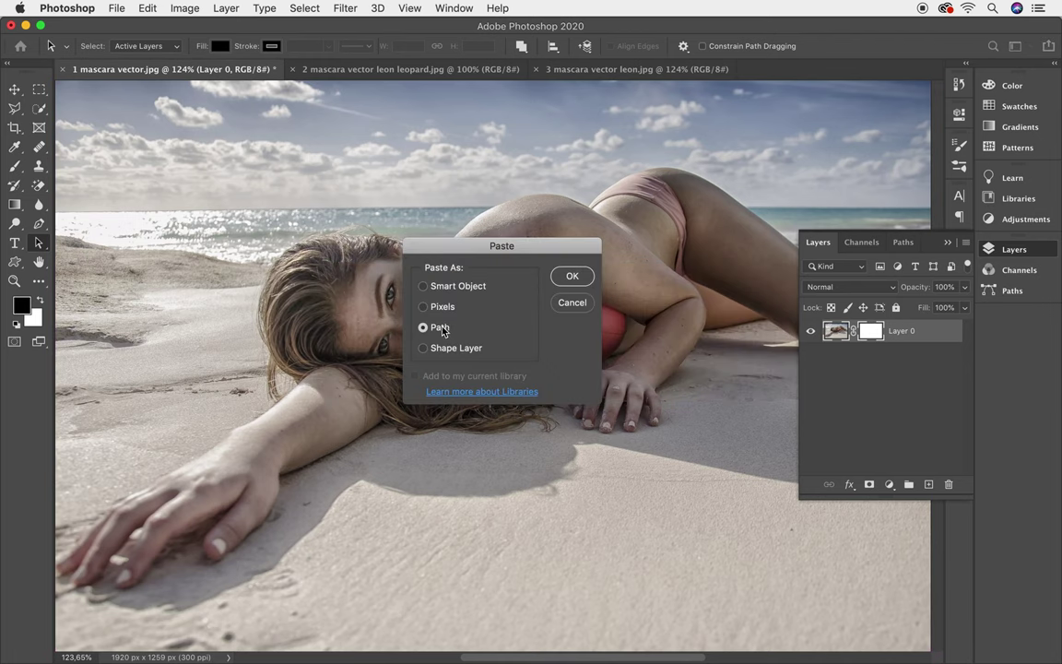
{"action": "left_click", "coordinate": [571, 277]}
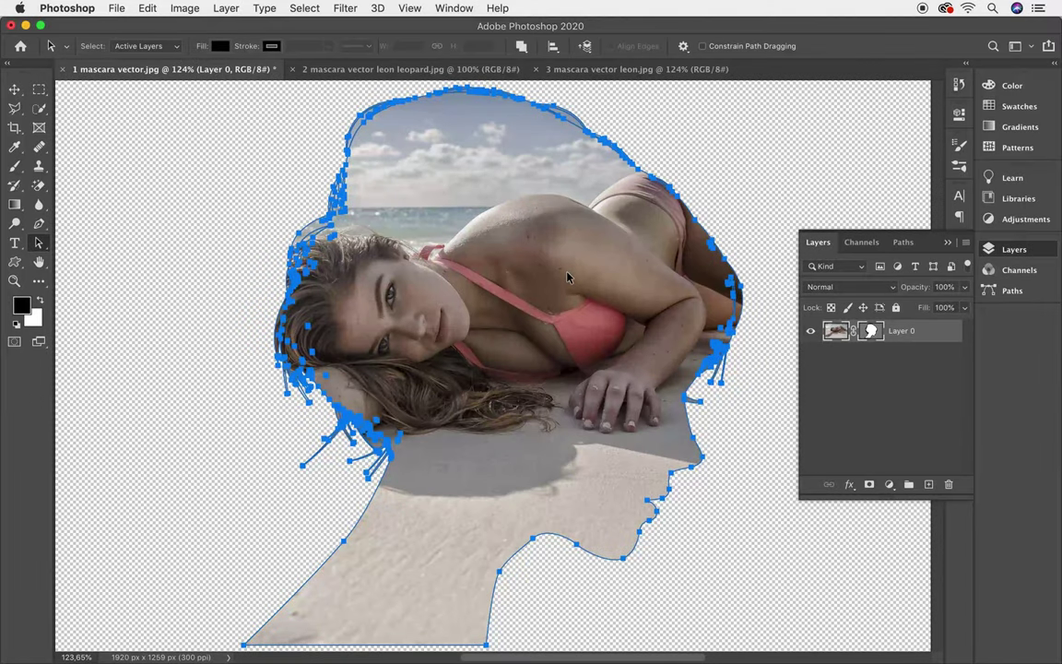
Step: Add a Hide All vector mask to the cubs photo layer and choose the Rectangle Tool
{"action": "left_click", "coordinate": [441, 71]}
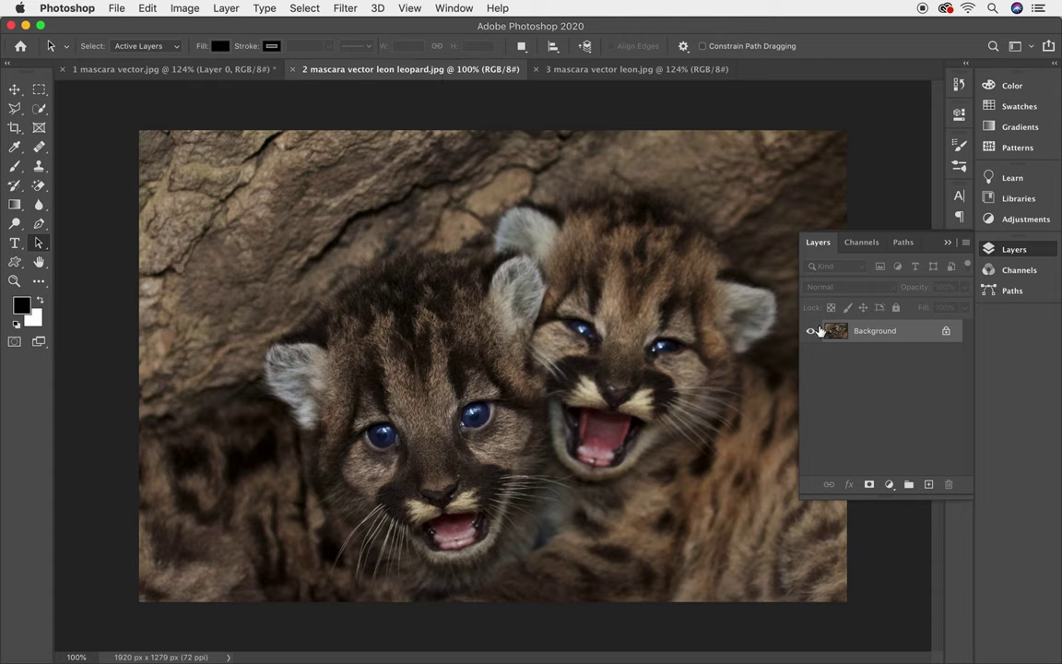
{"action": "left_click", "coordinate": [227, 9]}
{"action": "mouse_move", "coordinate": [251, 258]}
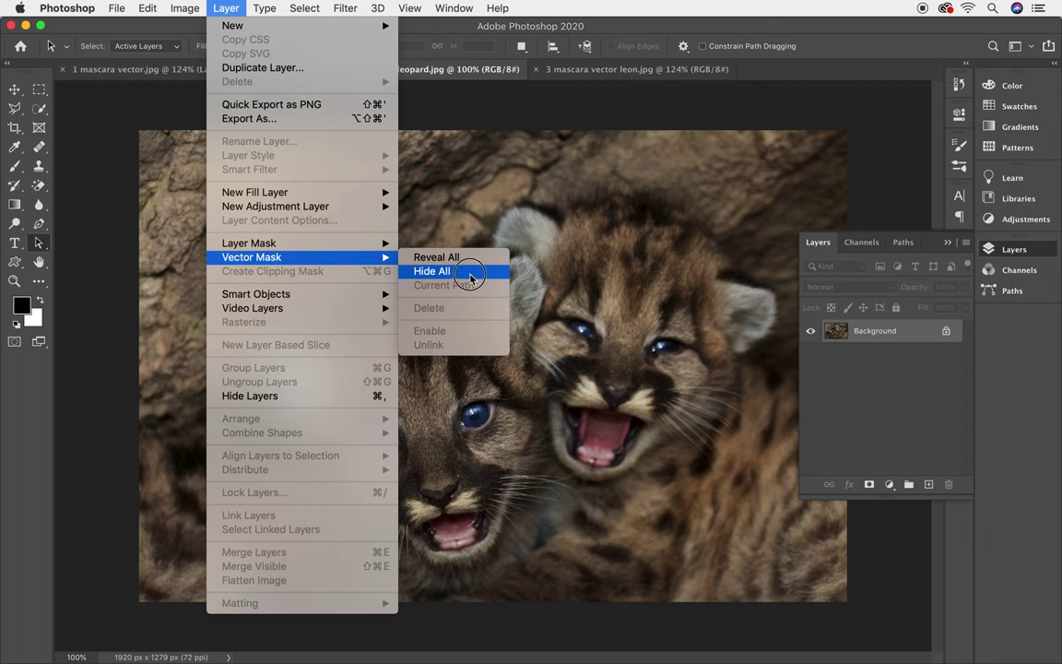
{"action": "left_click", "coordinate": [476, 274]}
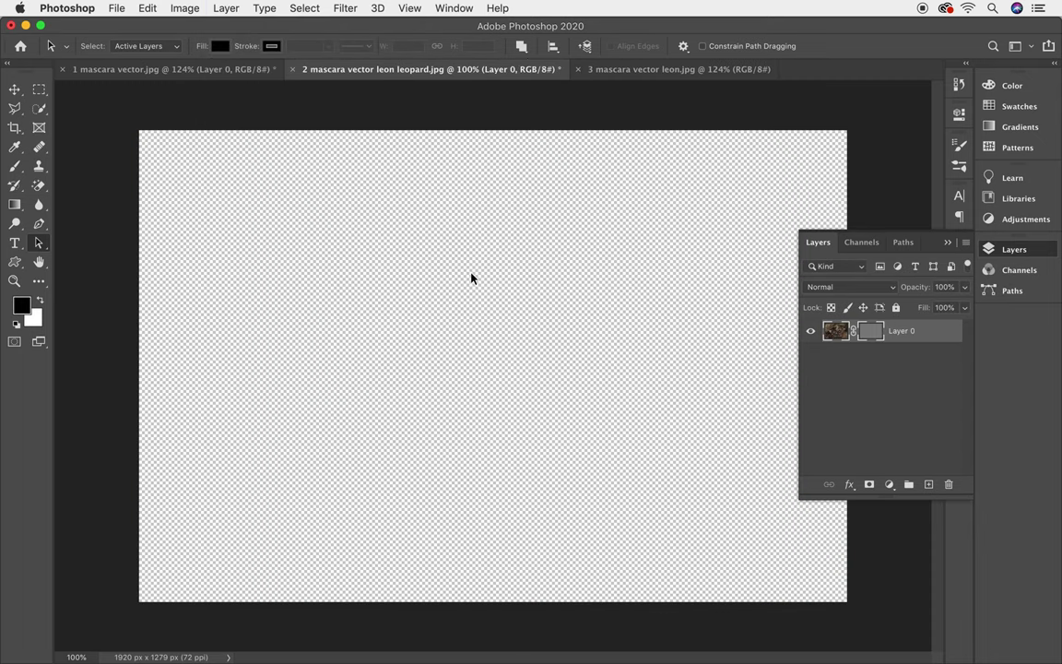
{"action": "left_click", "coordinate": [13, 264]}
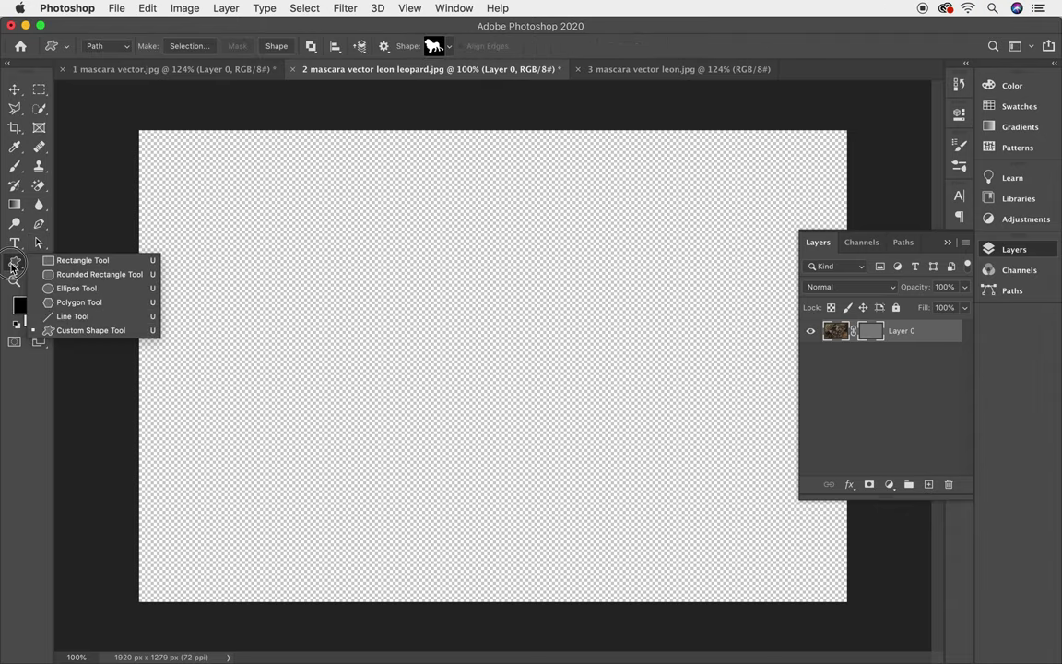
{"action": "left_click", "coordinate": [88, 264]}
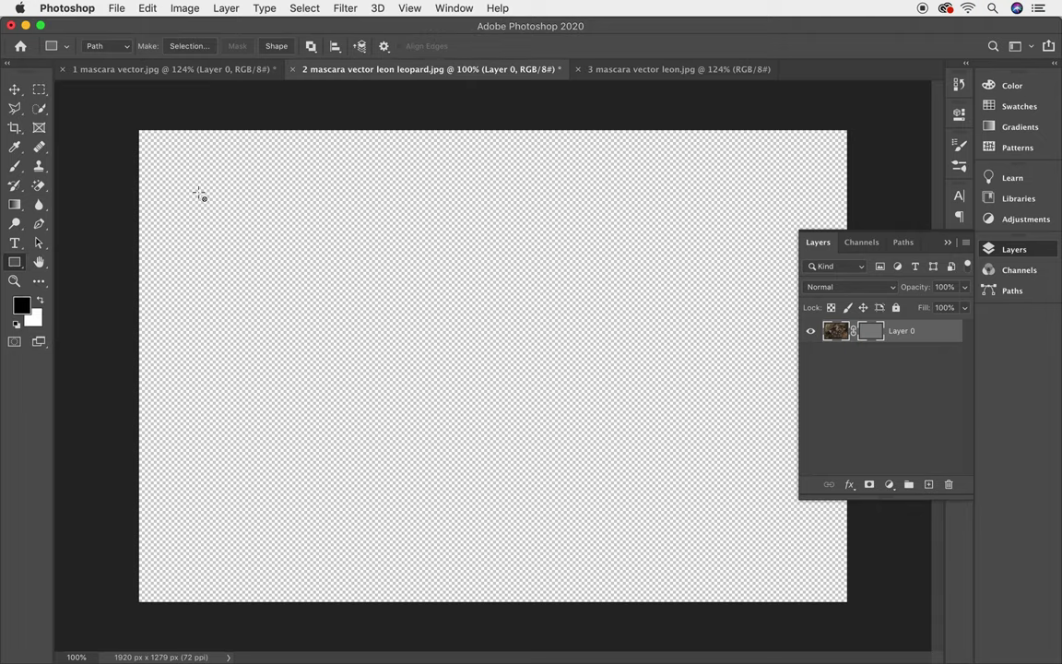
Step: Reveal the cubs through a 785 px high rectangle with 200 px corner radii
{"action": "mouse_move", "coordinate": [209, 179]}
{"action": "left_mouse_down"}
{"action": "mouse_move", "coordinate": [738, 530]}
{"action": "mouse_move", "coordinate": [784, 548]}
{"action": "left_mouse_up"}
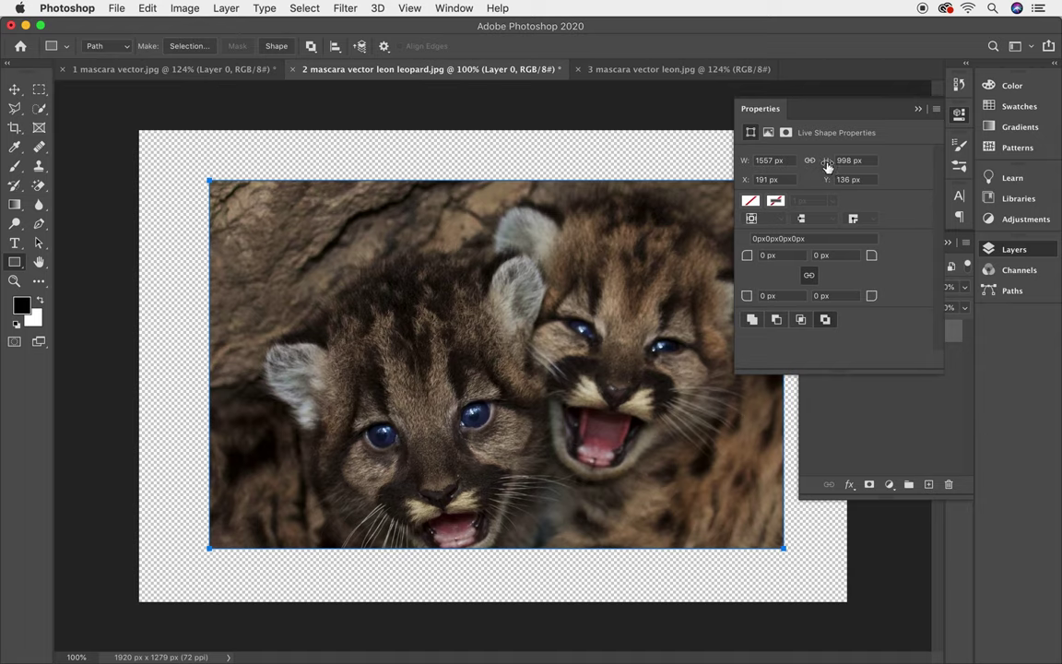
{"action": "left_click_drag", "start_coordinate": [827, 162], "coordinate": [637, 164]}
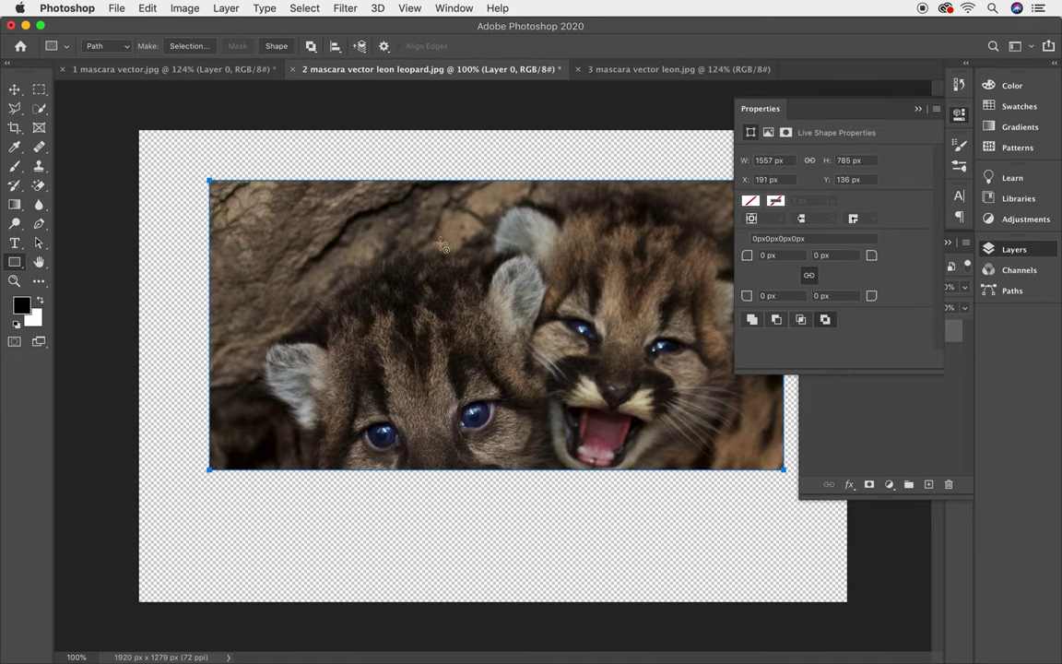
{"action": "left_click", "coordinate": [838, 256]}
{"action": "type", "text": "200"}
{"action": "key", "text": "Return"}
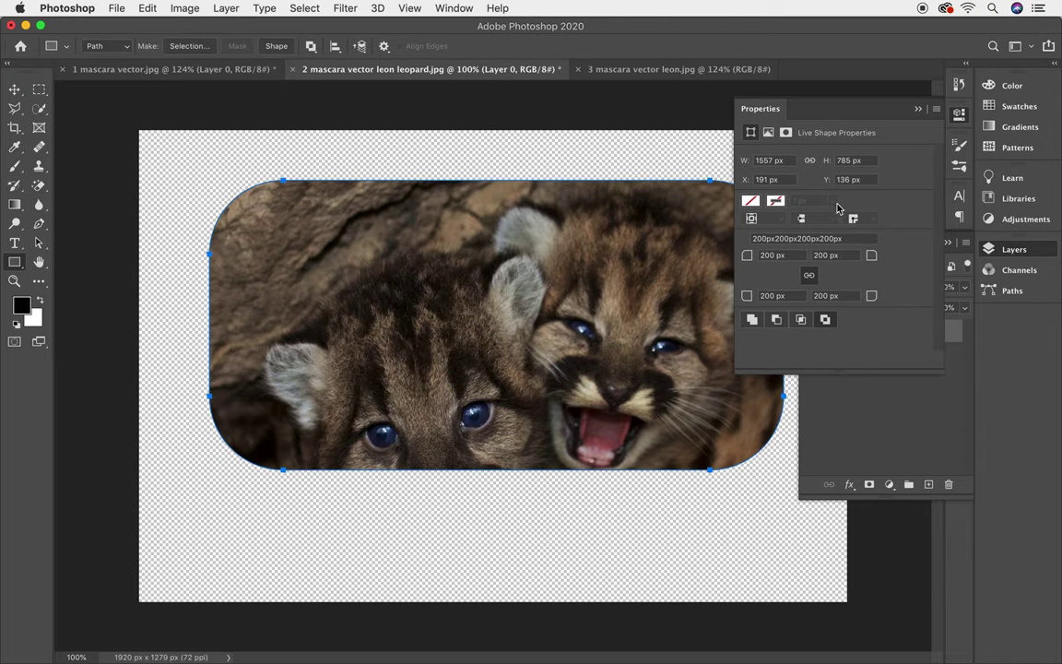
{"action": "left_click", "coordinate": [636, 71]}
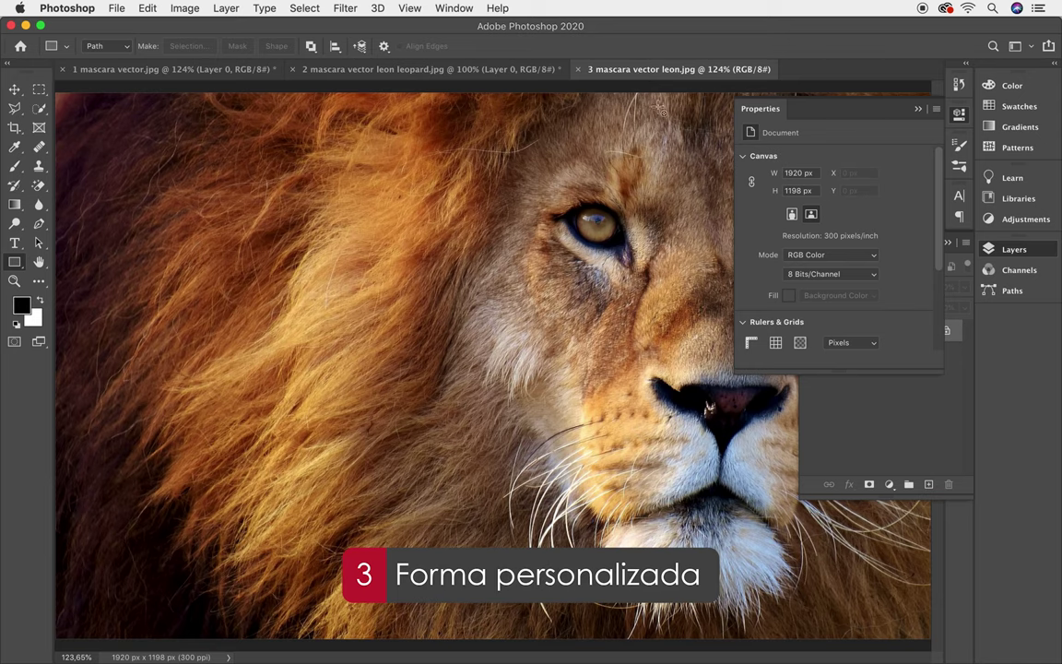
Step: Add a Reveal All vector mask to the lion photo's Layer 0
{"action": "left_click", "coordinate": [919, 109]}
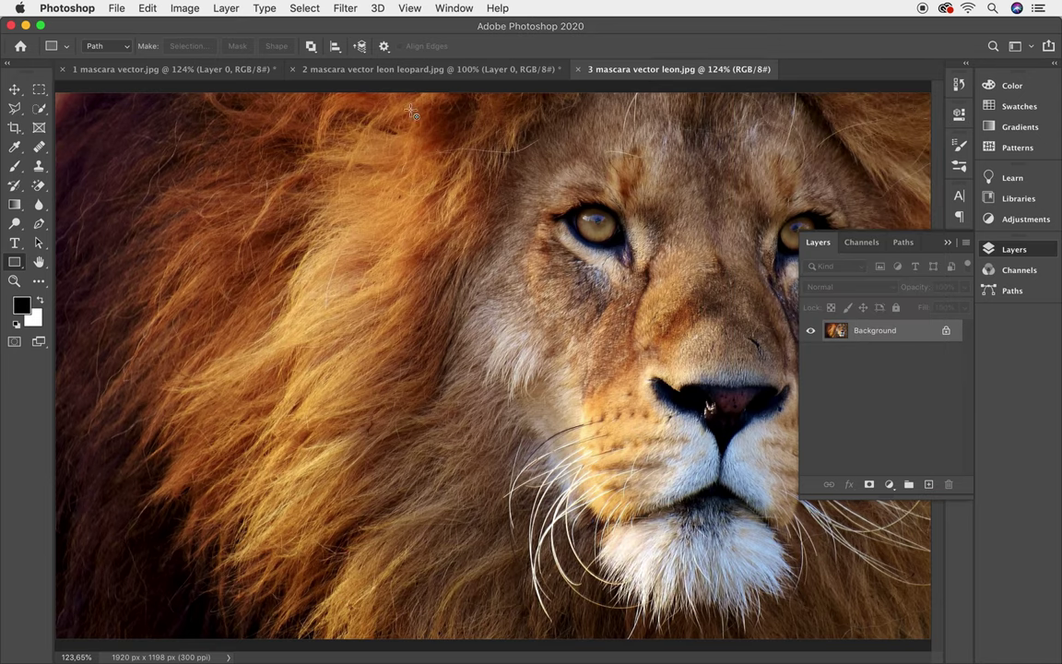
{"action": "left_click", "coordinate": [224, 8]}
{"action": "mouse_move", "coordinate": [251, 257]}
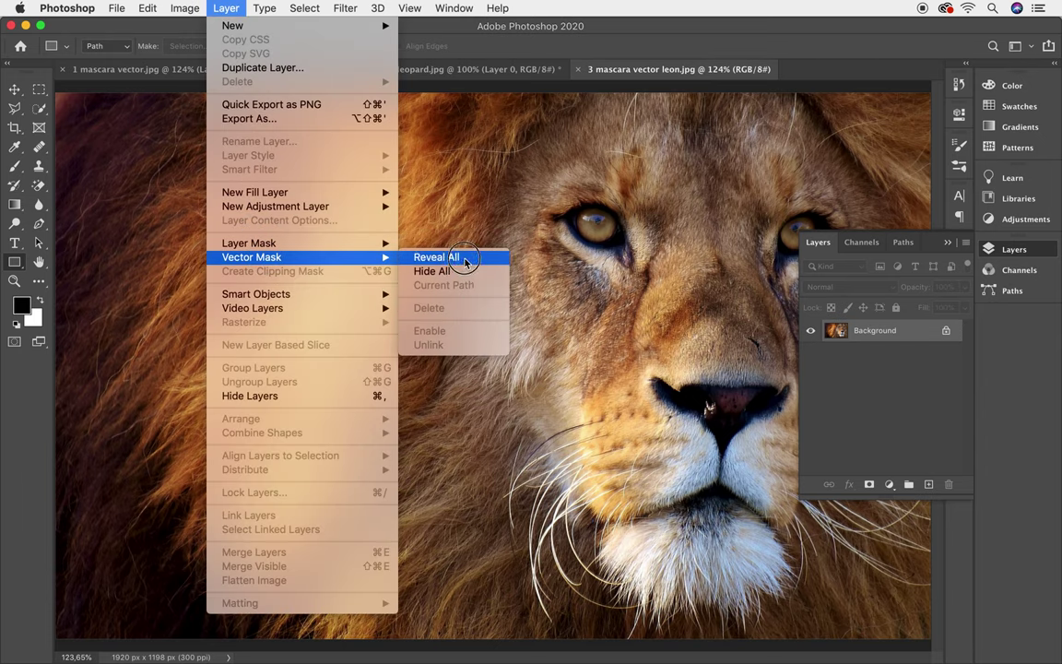
{"action": "left_click", "coordinate": [466, 261]}
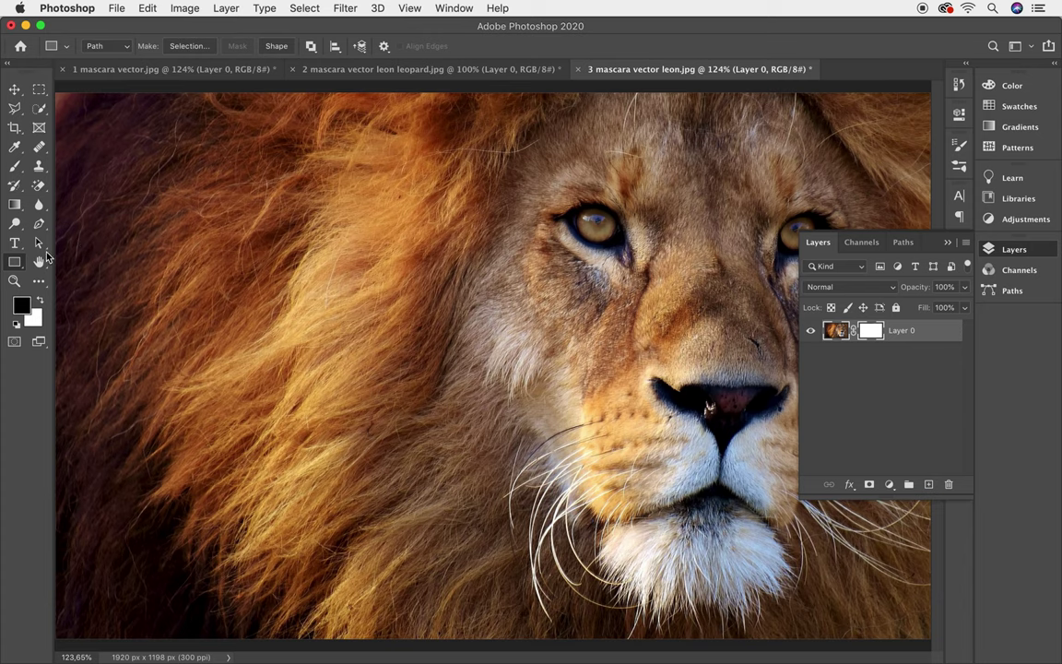
Step: Pick the lion from the Wild Animals set as the custom shape
{"action": "left_click", "coordinate": [12, 264]}
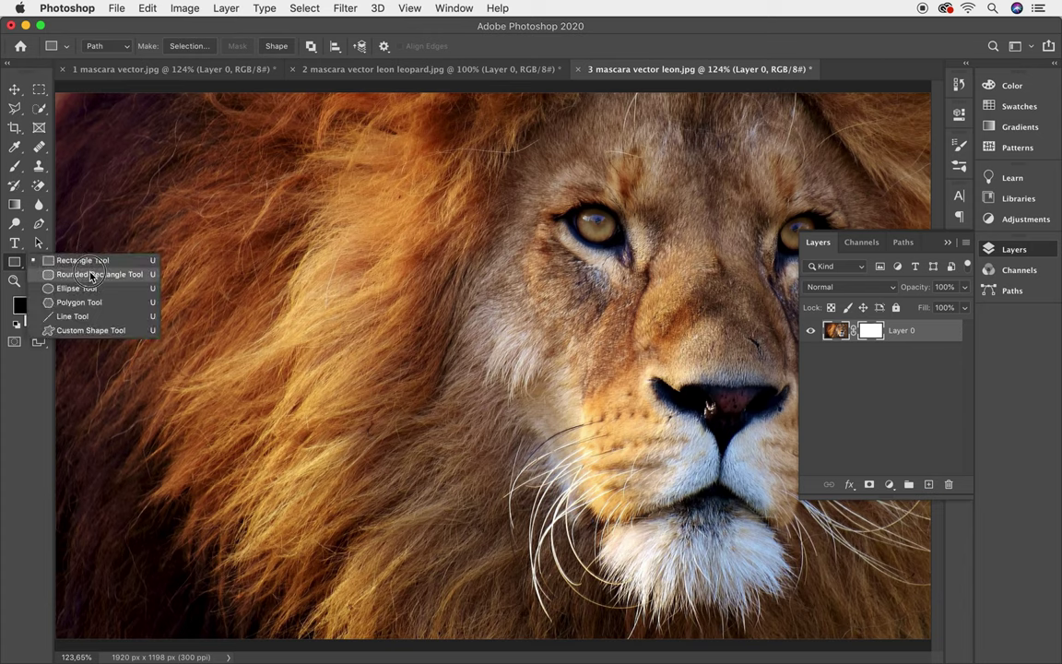
{"action": "left_click", "coordinate": [85, 330]}
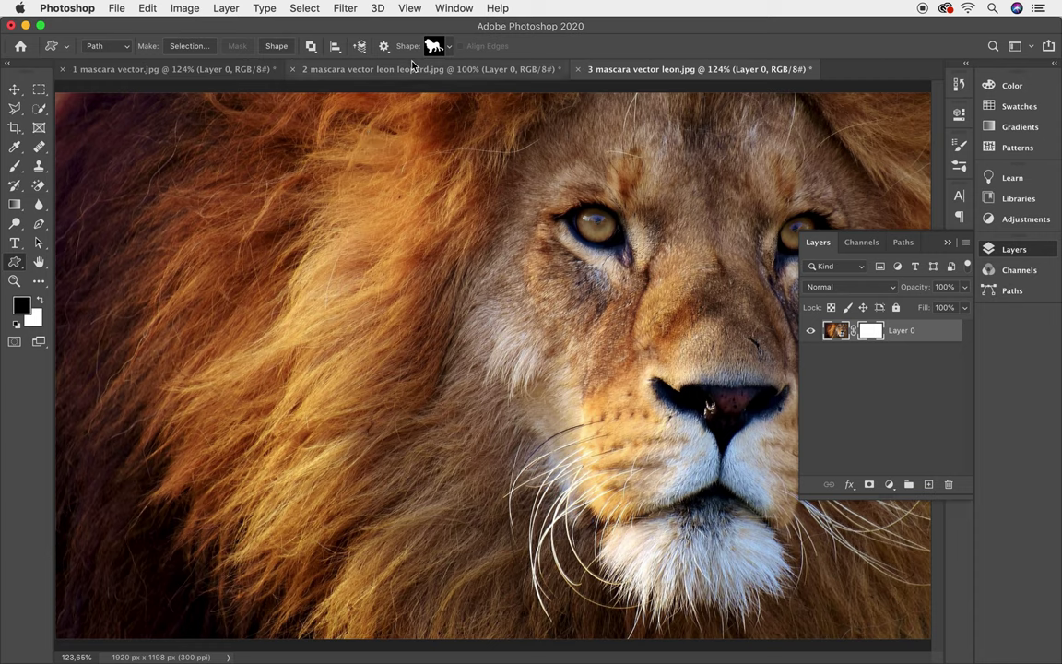
{"action": "left_click", "coordinate": [450, 47]}
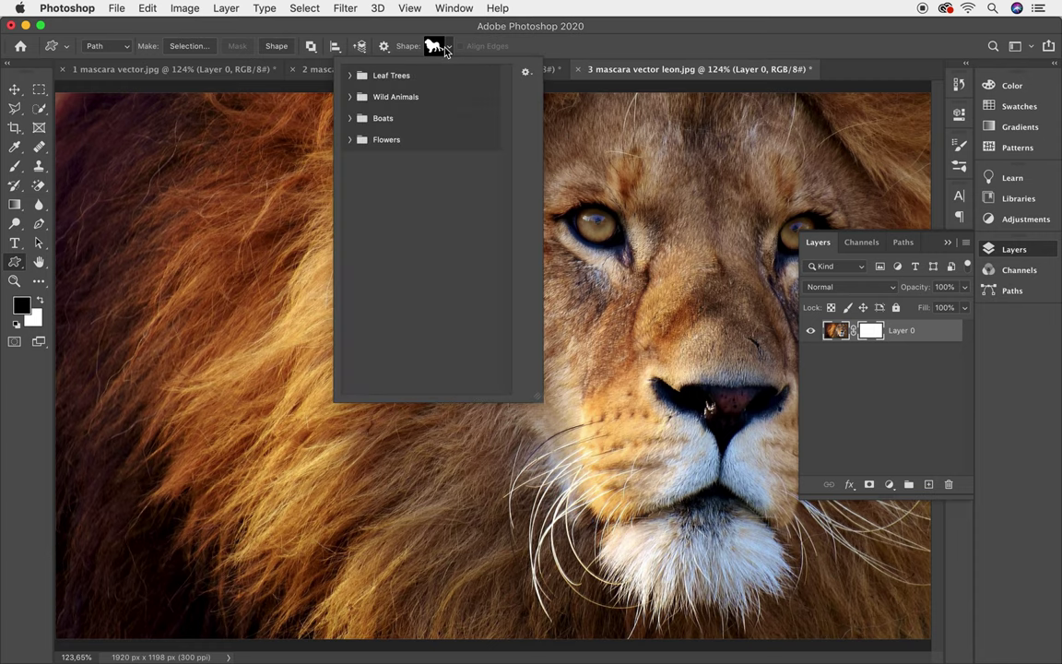
{"action": "left_click", "coordinate": [352, 97]}
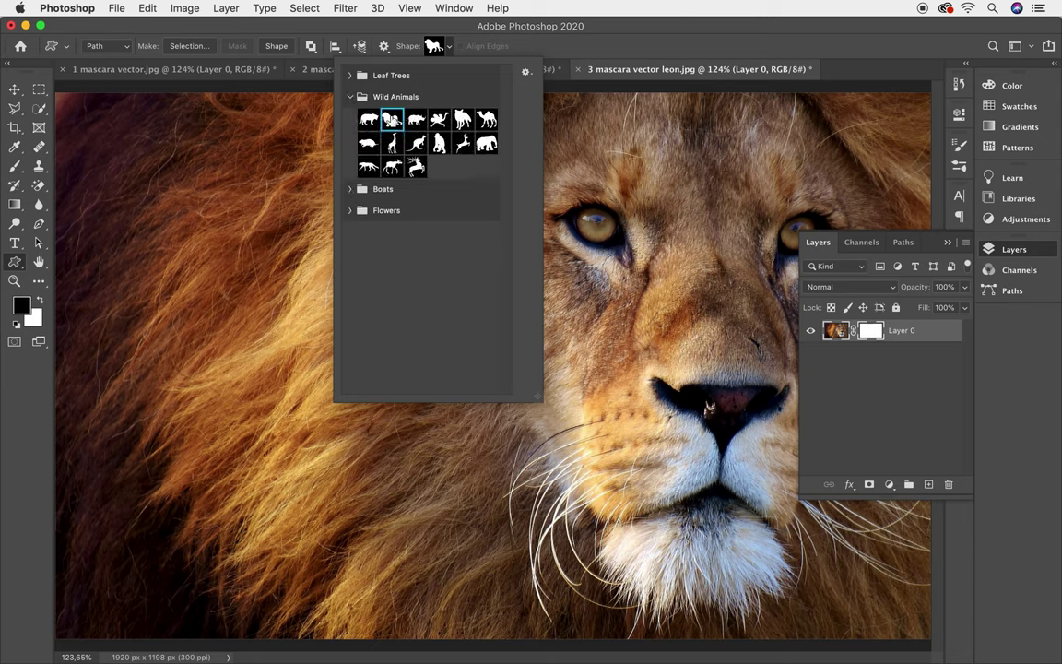
{"action": "left_click", "coordinate": [350, 97]}
{"action": "left_click", "coordinate": [483, 51]}
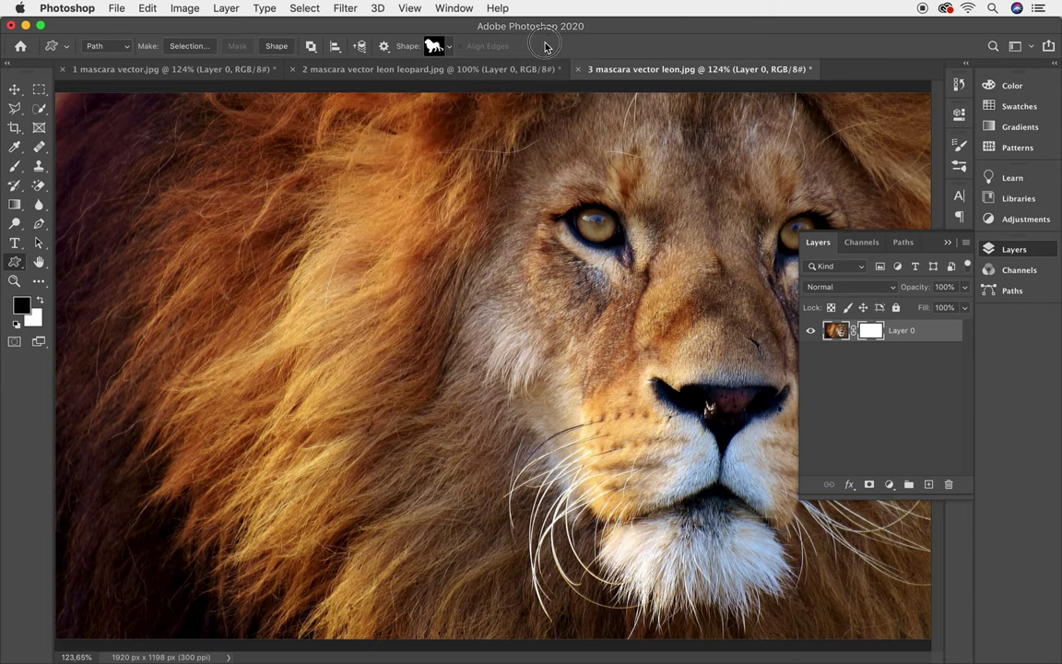
Step: Draw the walking-lion custom shape across the canvas into Layer 0's vector mask
{"action": "mouse_move", "coordinate": [306, 177]}
{"action": "left_mouse_down"}
{"action": "mouse_move", "coordinate": [616, 396]}
{"action": "mouse_move", "coordinate": [697, 413]}
{"action": "mouse_move", "coordinate": [853, 488]}
{"action": "mouse_move", "coordinate": [909, 544]}
{"action": "mouse_move", "coordinate": [738, 475]}
{"action": "mouse_move", "coordinate": [878, 543]}
{"action": "mouse_move", "coordinate": [858, 453]}
{"action": "mouse_move", "coordinate": [816, 496]}
{"action": "mouse_move", "coordinate": [795, 493]}
{"action": "mouse_move", "coordinate": [793, 517]}
{"action": "mouse_move", "coordinate": [894, 557]}
{"action": "left_mouse_up"}
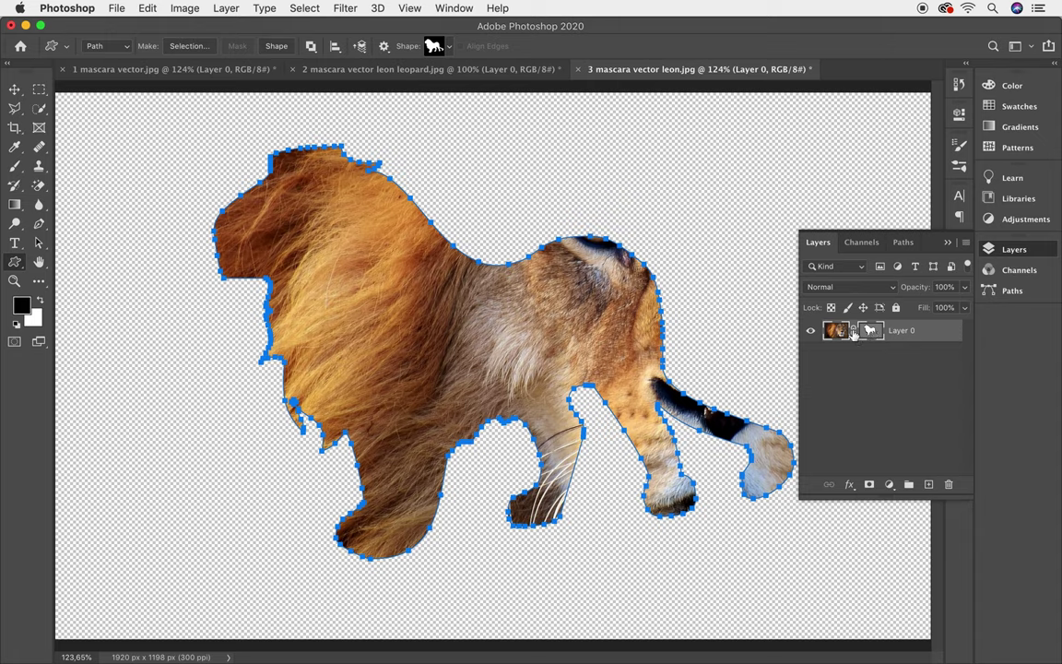
{"action": "left_click", "coordinate": [39, 243]}
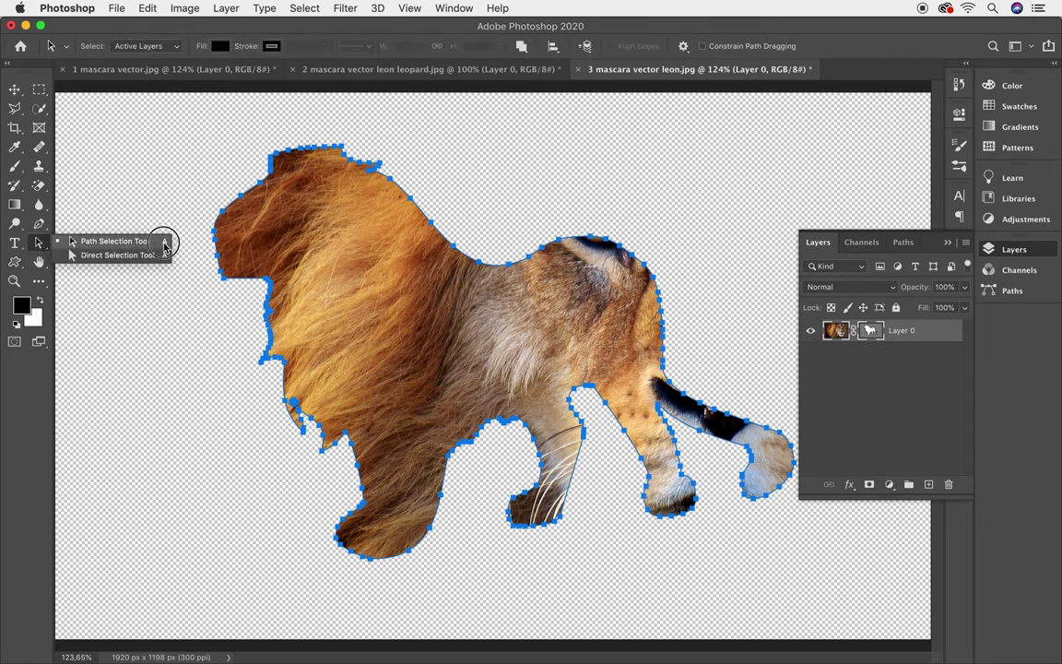
Step: Scale the lion mask path to about 74% and move it up-right to frame the eye
{"action": "left_click", "coordinate": [111, 241]}
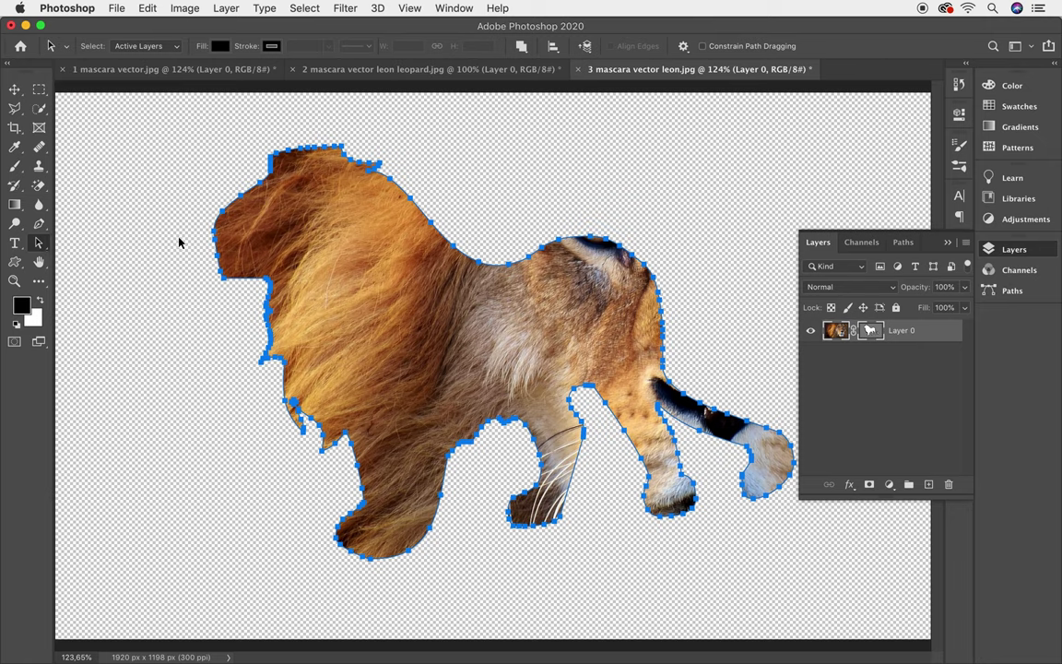
{"action": "key", "text": "super+t"}
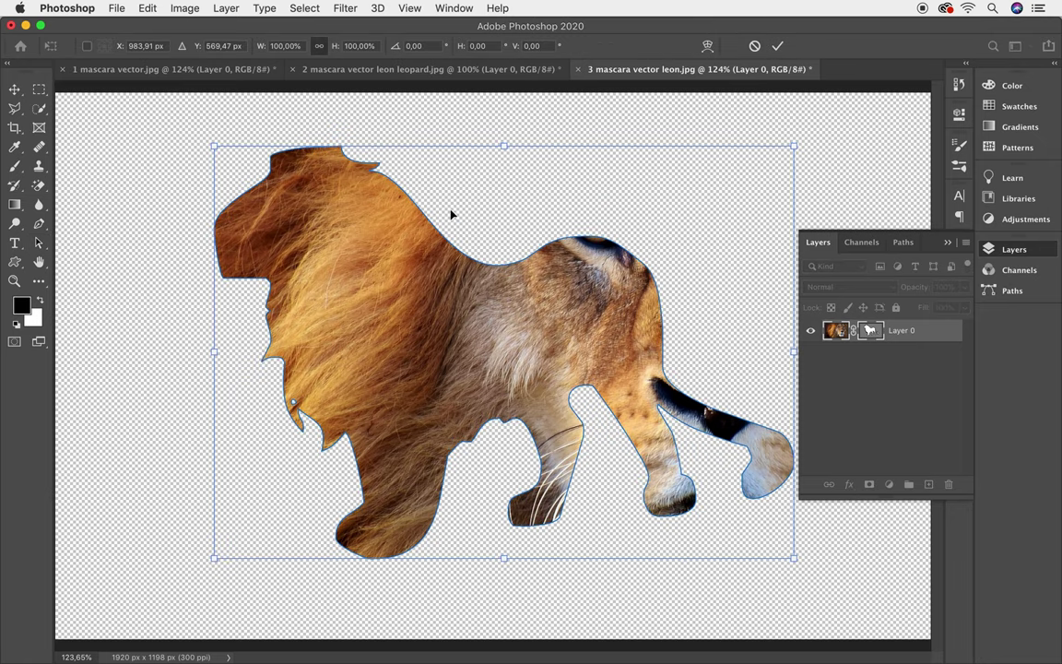
{"action": "left_click_drag", "start_coordinate": [213, 145], "coordinate": [356, 261]}
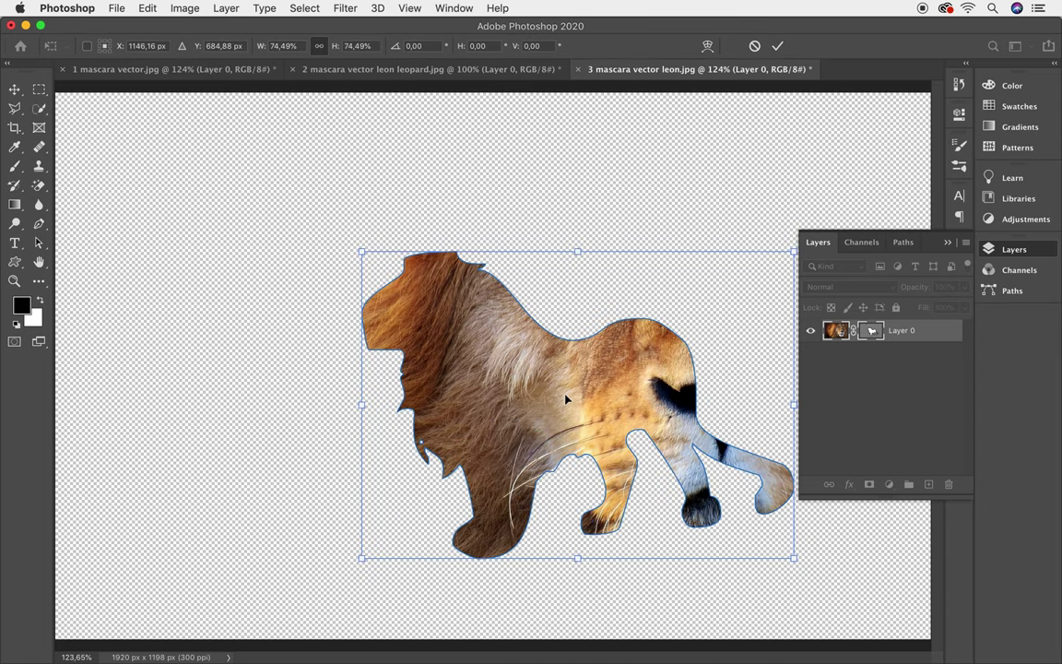
{"action": "left_click_drag", "start_coordinate": [566, 398], "coordinate": [612, 273]}
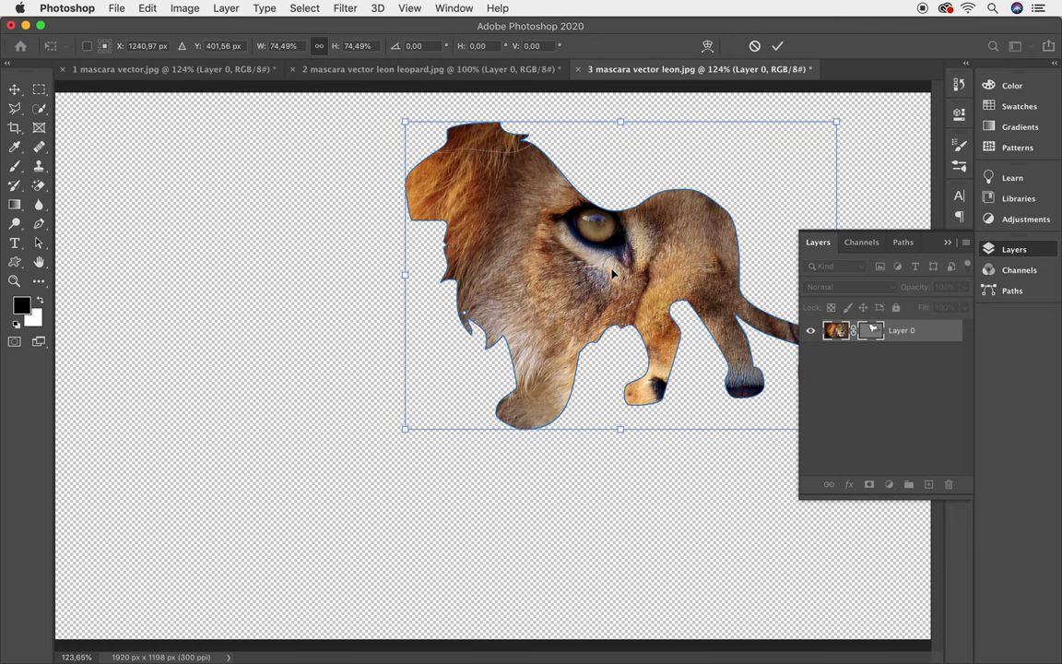
{"action": "key", "text": "Return"}
{"action": "key", "text": "a"}
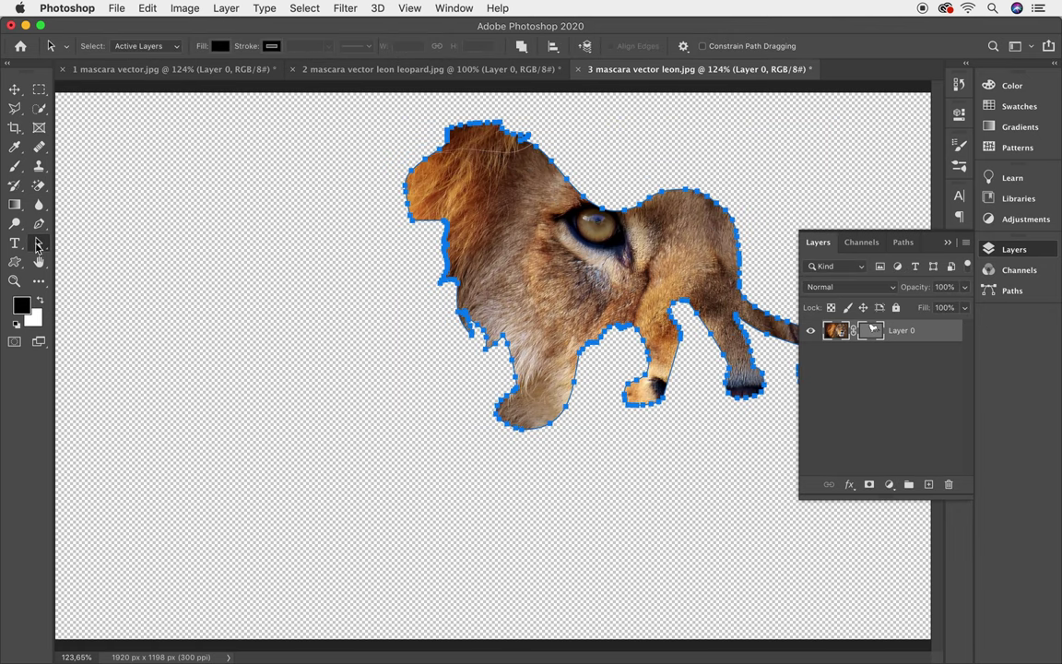
{"action": "left_click_drag", "start_coordinate": [39, 241], "coordinate": [83, 256]}
{"action": "left_click", "coordinate": [404, 254]}
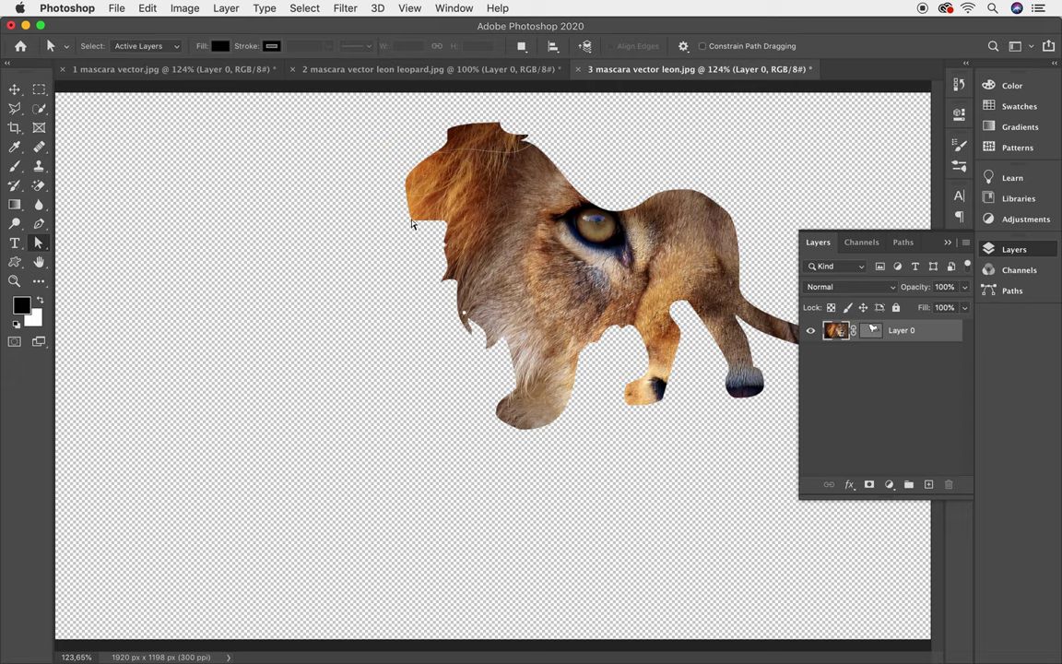
{"action": "left_click", "coordinate": [413, 224]}
{"action": "left_click_drag", "start_coordinate": [411, 222], "coordinate": [374, 284]}
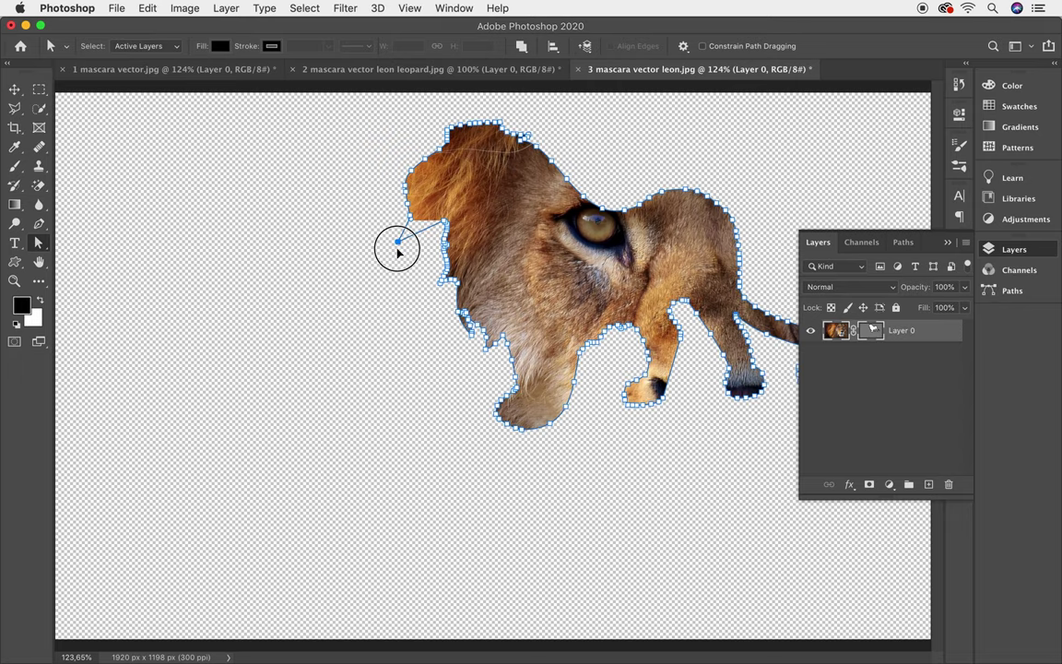
{"action": "left_click_drag", "start_coordinate": [396, 219], "coordinate": [330, 235]}
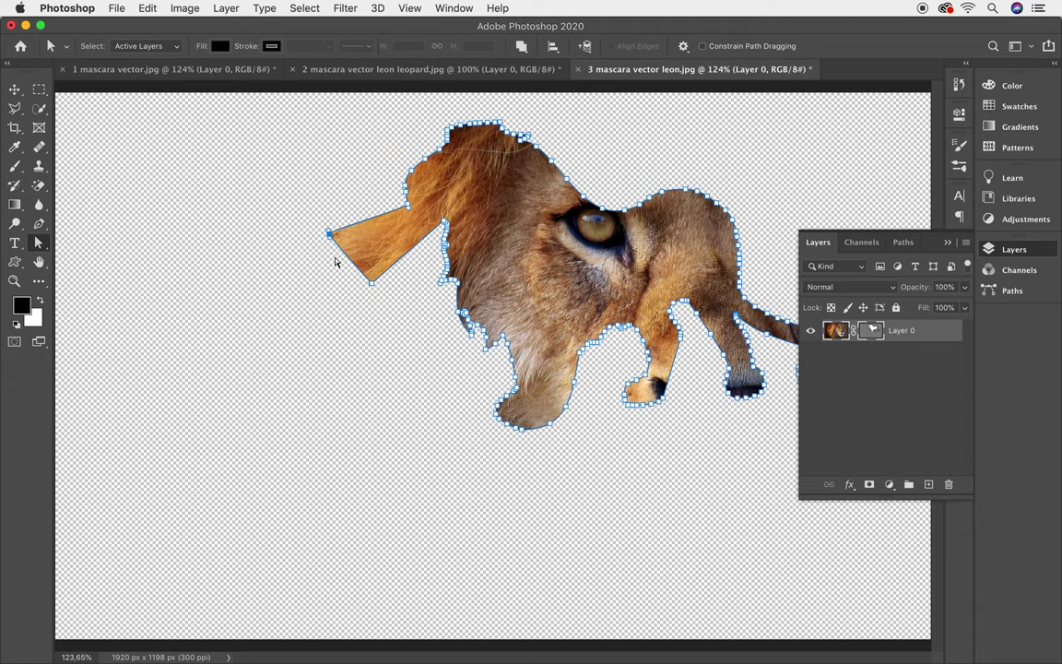
{"action": "key", "text": "ctrl+z"}
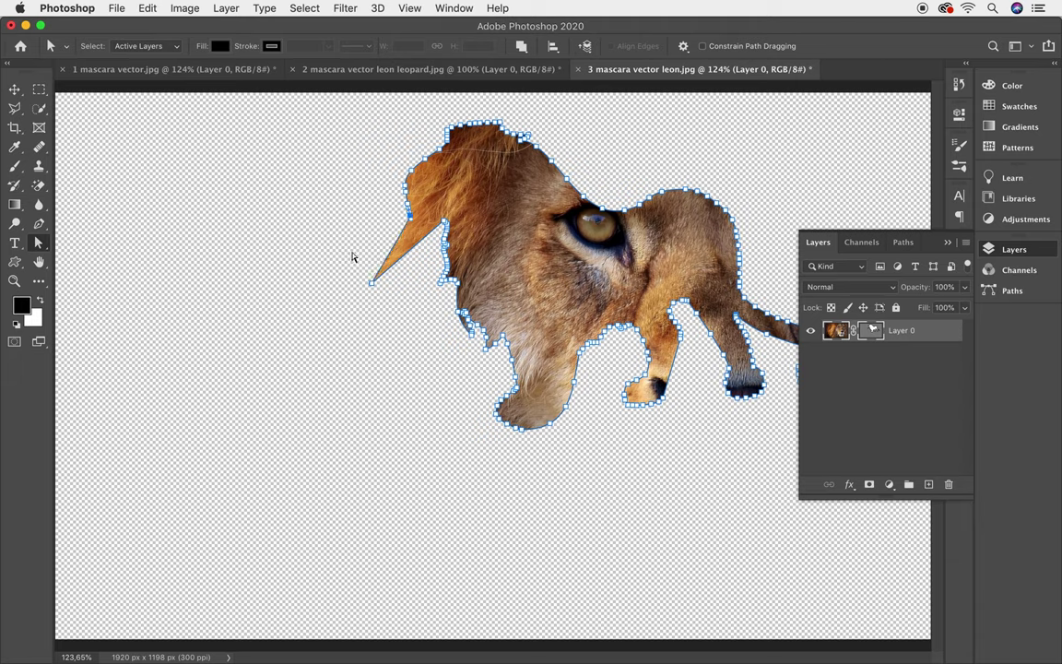
{"action": "key", "text": "ctrl+z"}
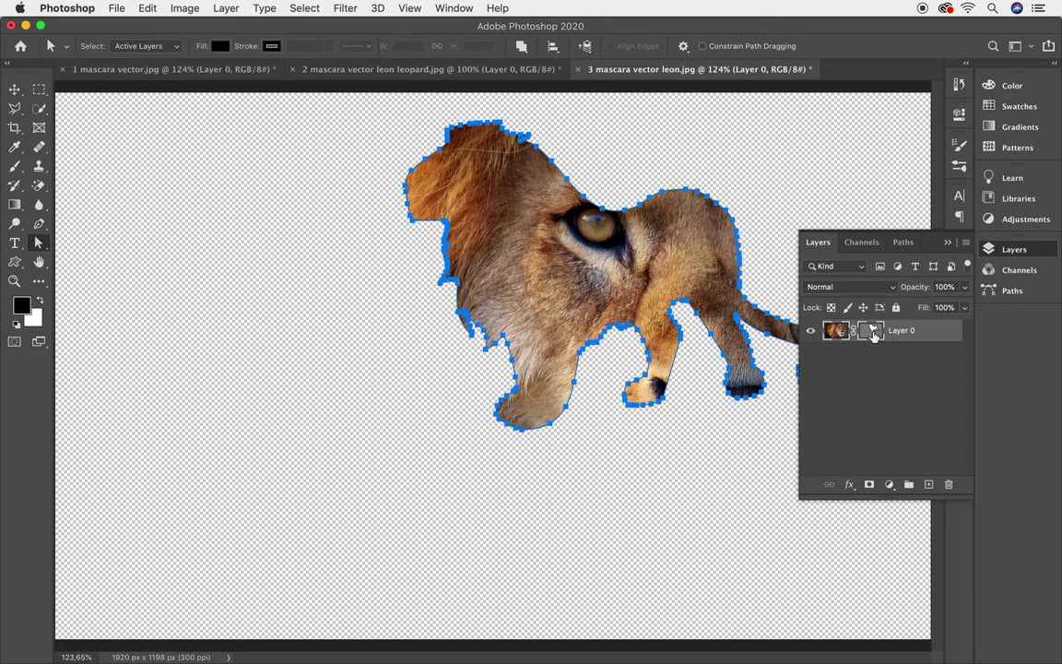
{"action": "left_click", "coordinate": [874, 332]}
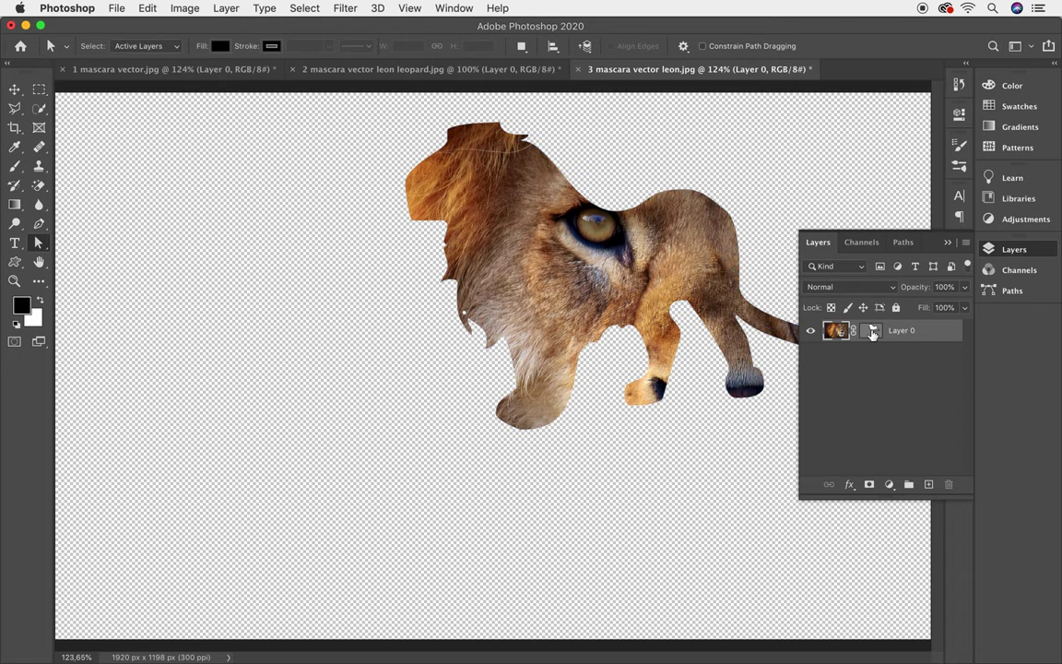
{"action": "right_click", "coordinate": [873, 332]}
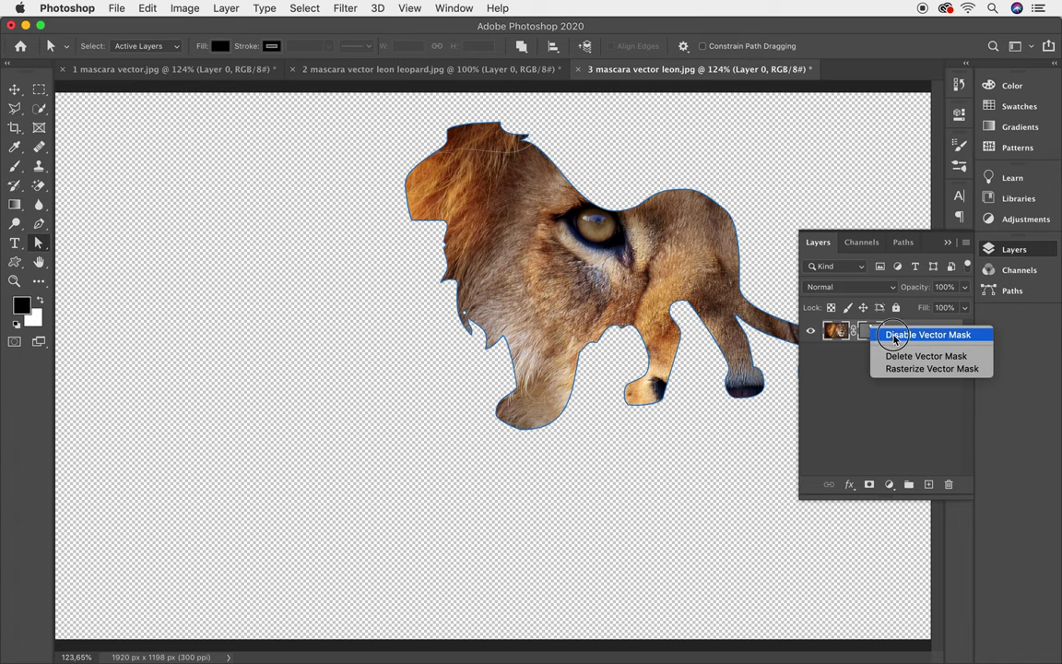
{"action": "left_click", "coordinate": [889, 336]}
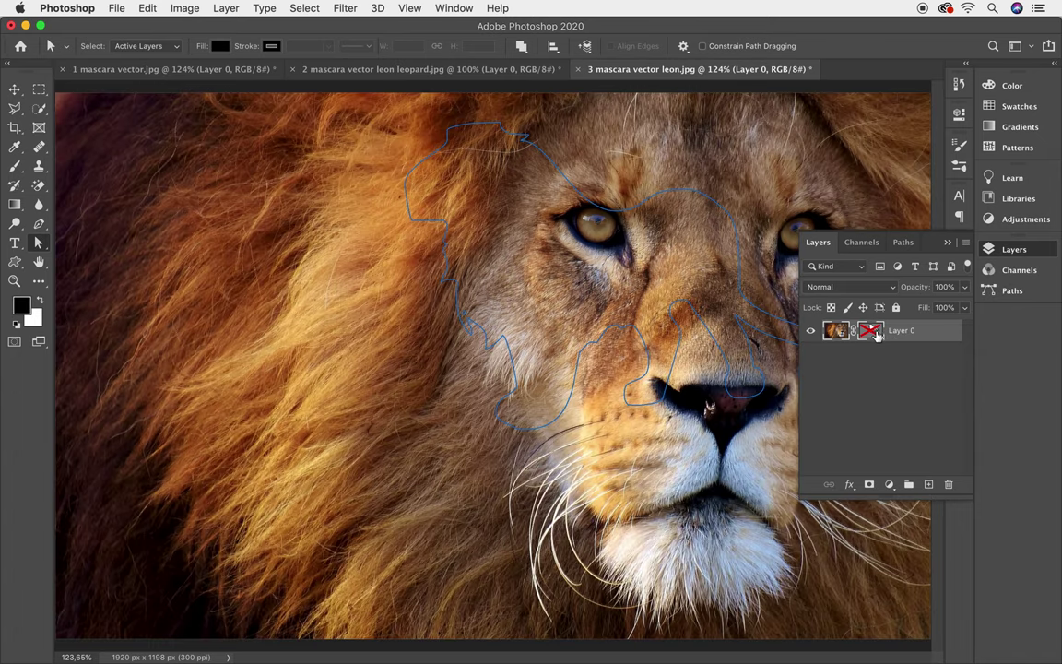
{"action": "right_click", "coordinate": [877, 335]}
{"action": "left_click", "coordinate": [886, 336]}
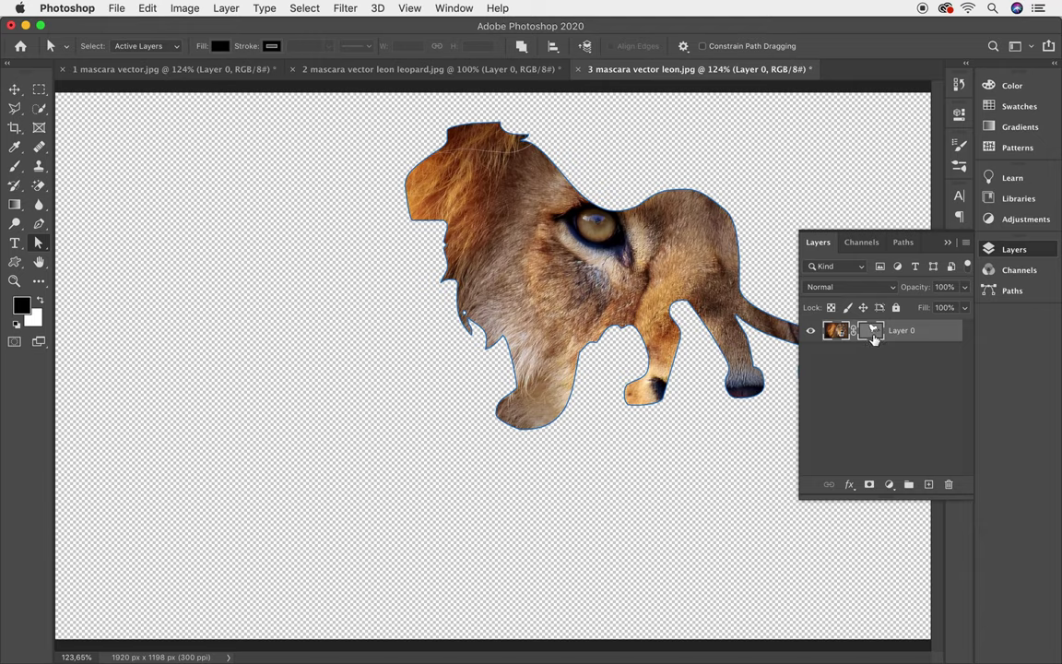
{"action": "left_click", "coordinate": [441, 9]}
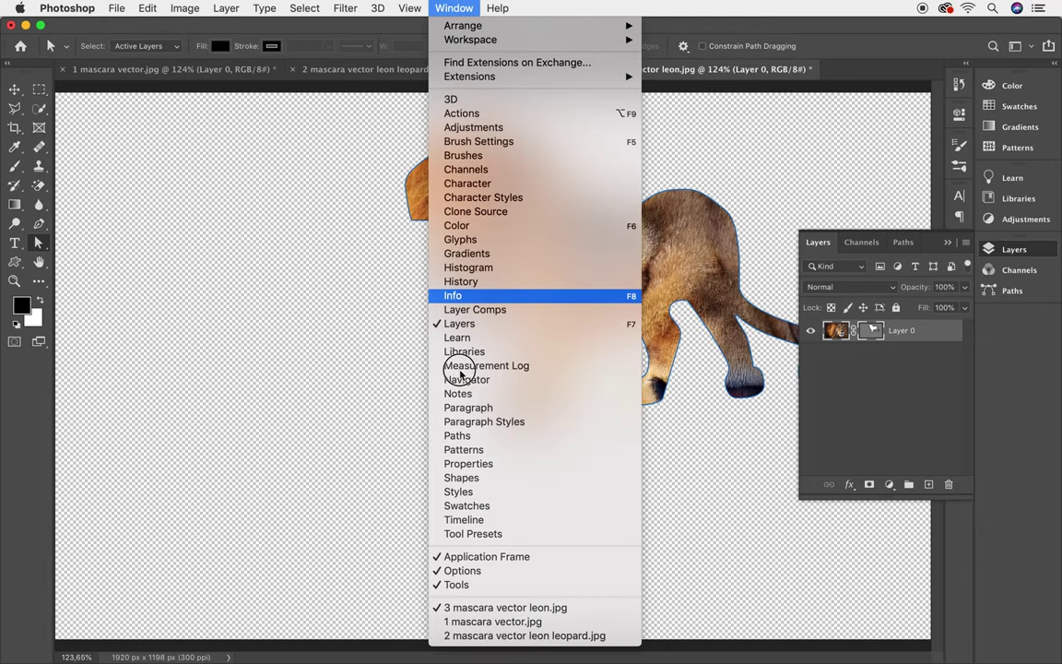
{"action": "left_click", "coordinate": [472, 468]}
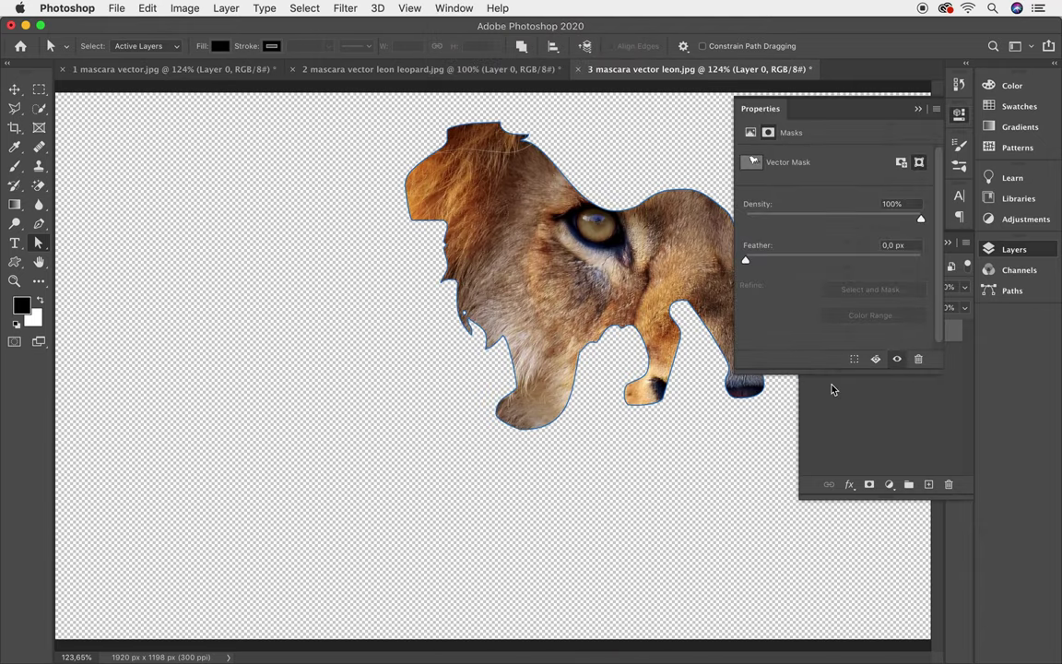
{"action": "left_click", "coordinate": [898, 360]}
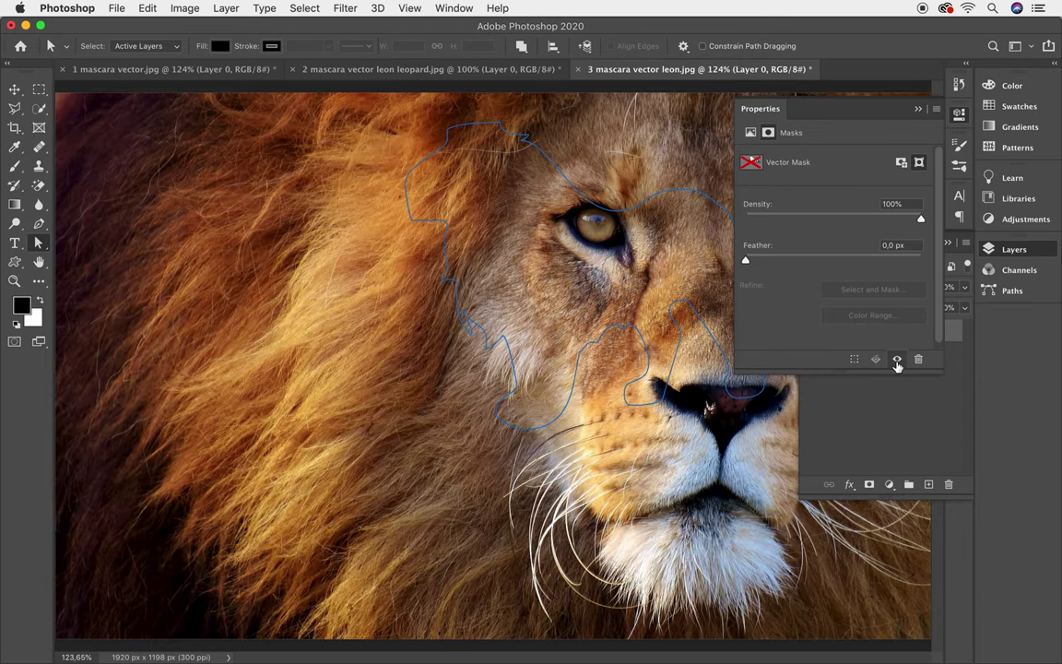
{"action": "left_click", "coordinate": [898, 362]}
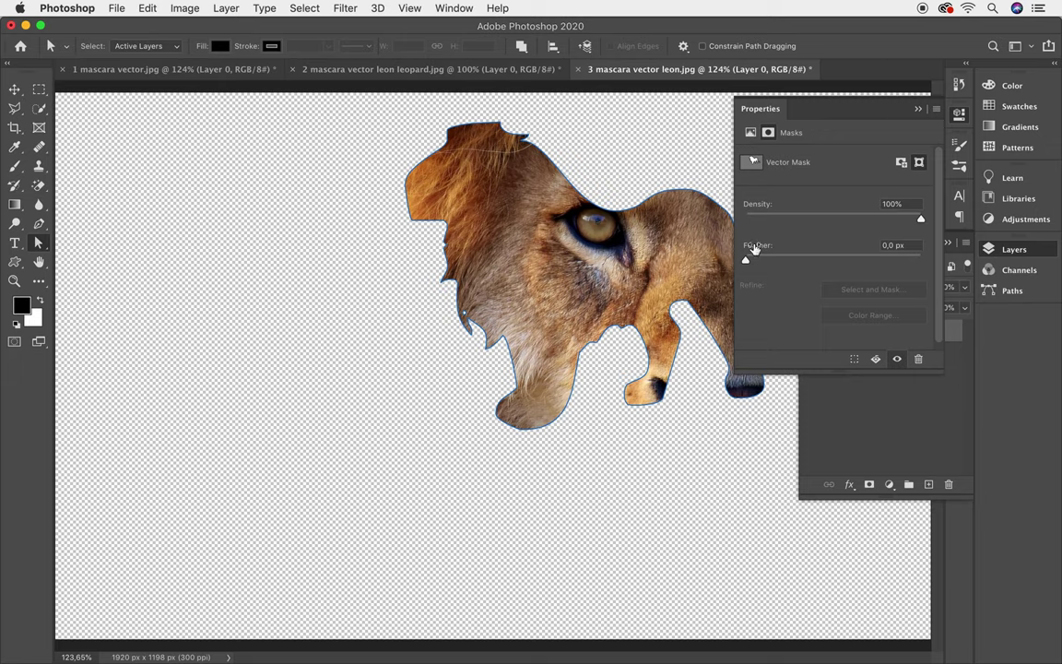
{"action": "left_click_drag", "start_coordinate": [747, 265], "coordinate": [788, 269]}
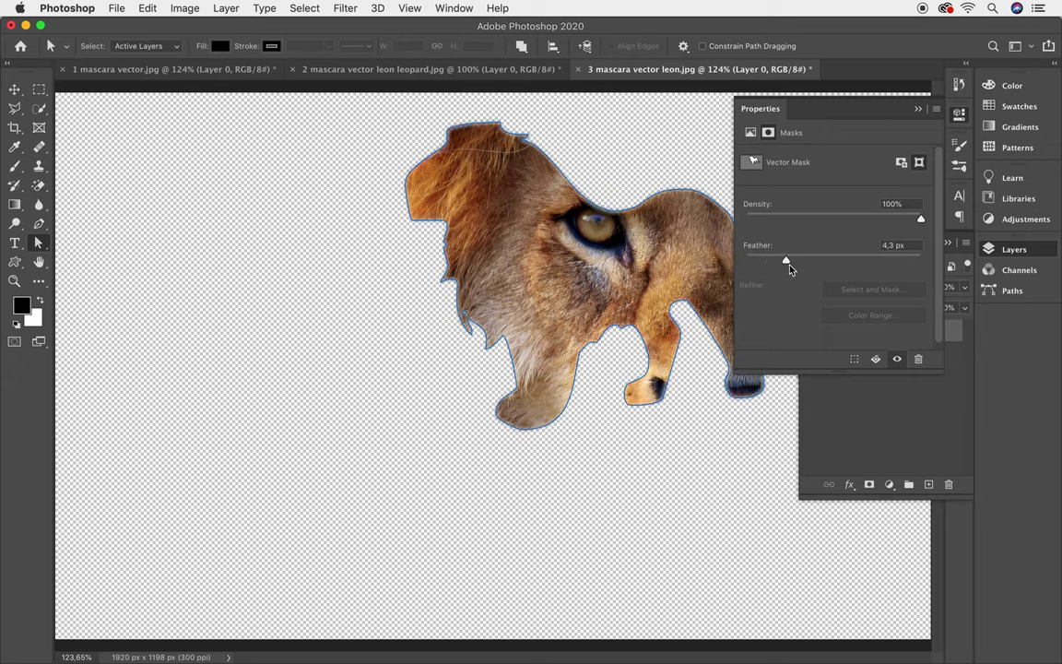
{"action": "left_click_drag", "start_coordinate": [920, 218], "coordinate": [849, 220]}
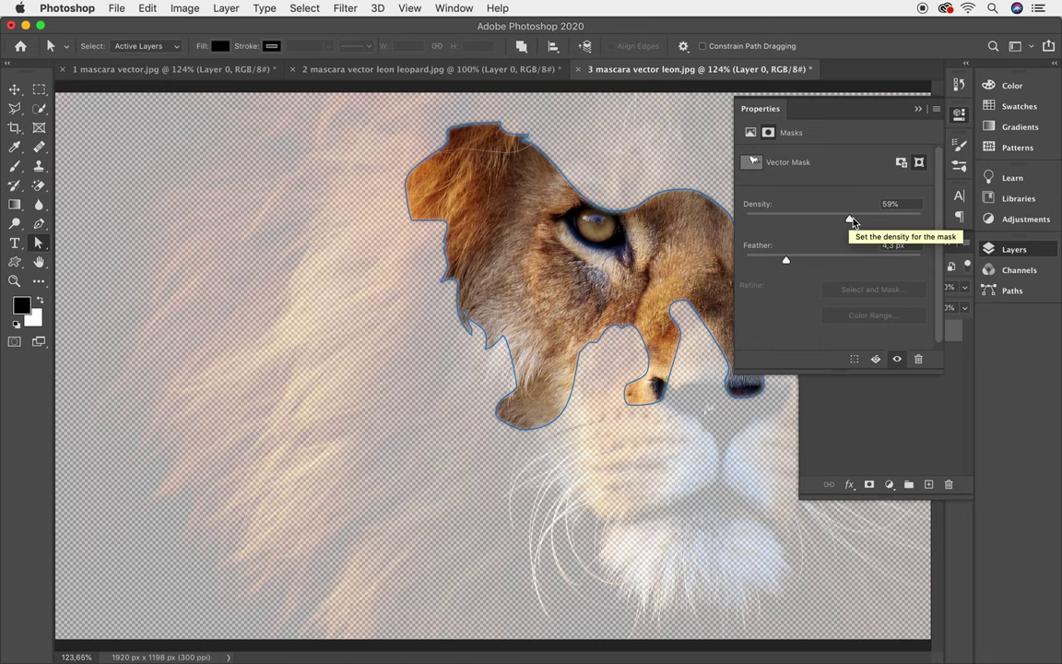
{"action": "left_click_drag", "start_coordinate": [852, 222], "coordinate": [920, 218]}
{"action": "key", "text": "Tab"}
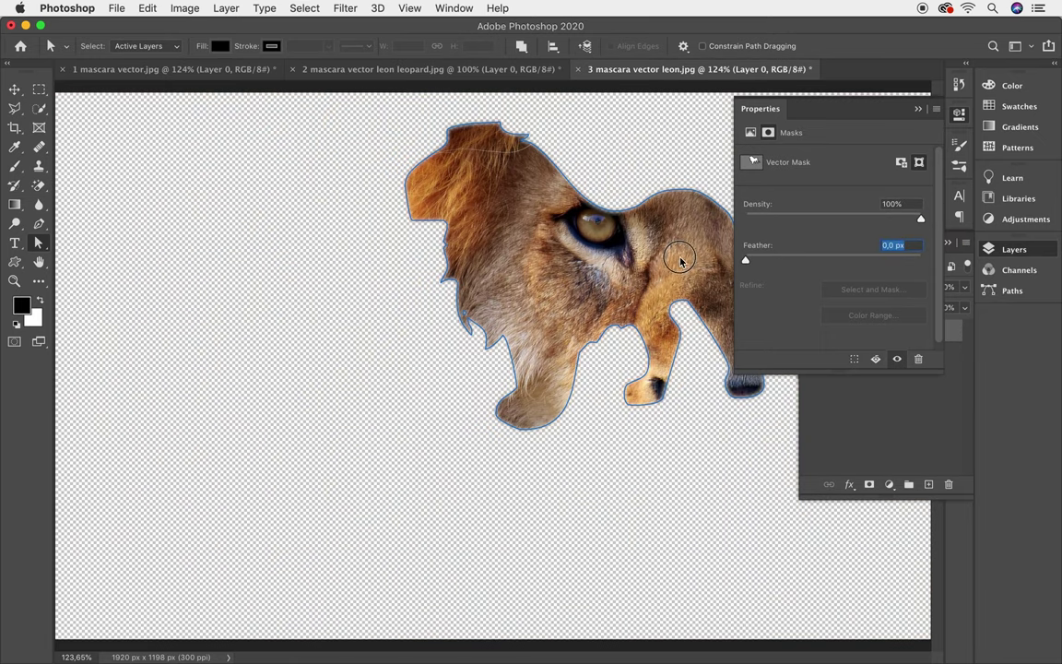
{"action": "type", "text": "0"}
{"action": "key", "text": "Return"}
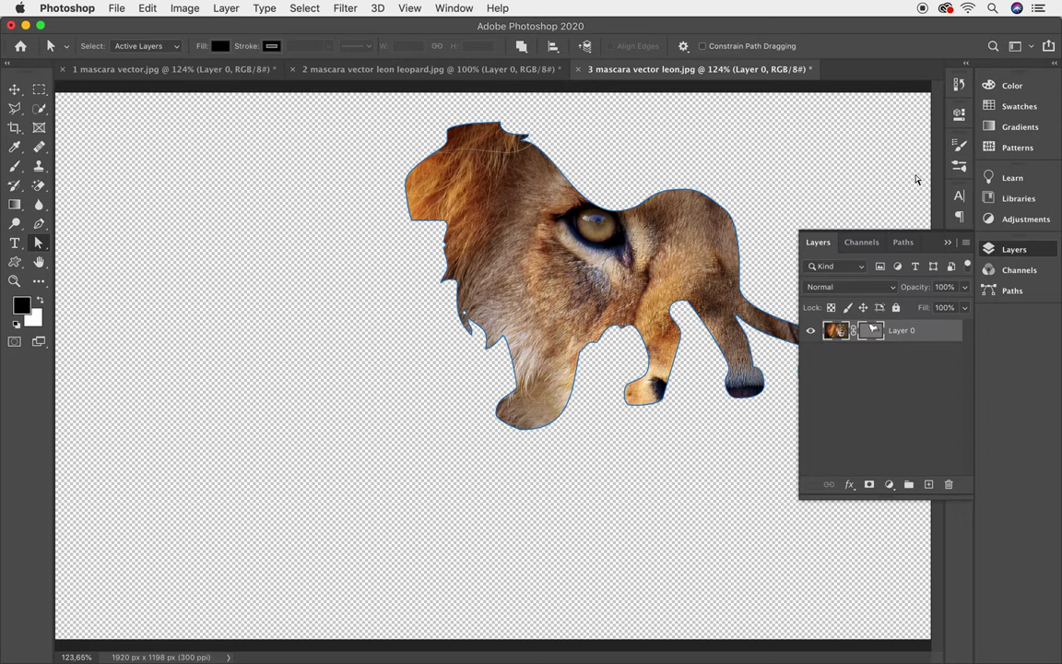
{"action": "left_click", "coordinate": [918, 110]}
{"action": "right_click", "coordinate": [874, 331]}
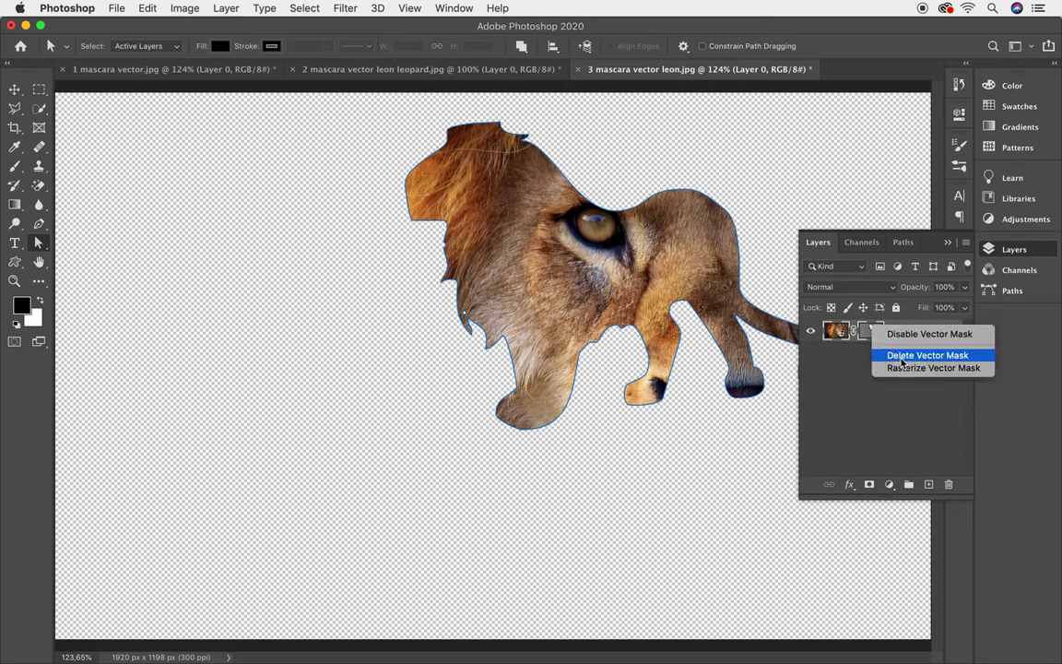
{"action": "left_click", "coordinate": [899, 361]}
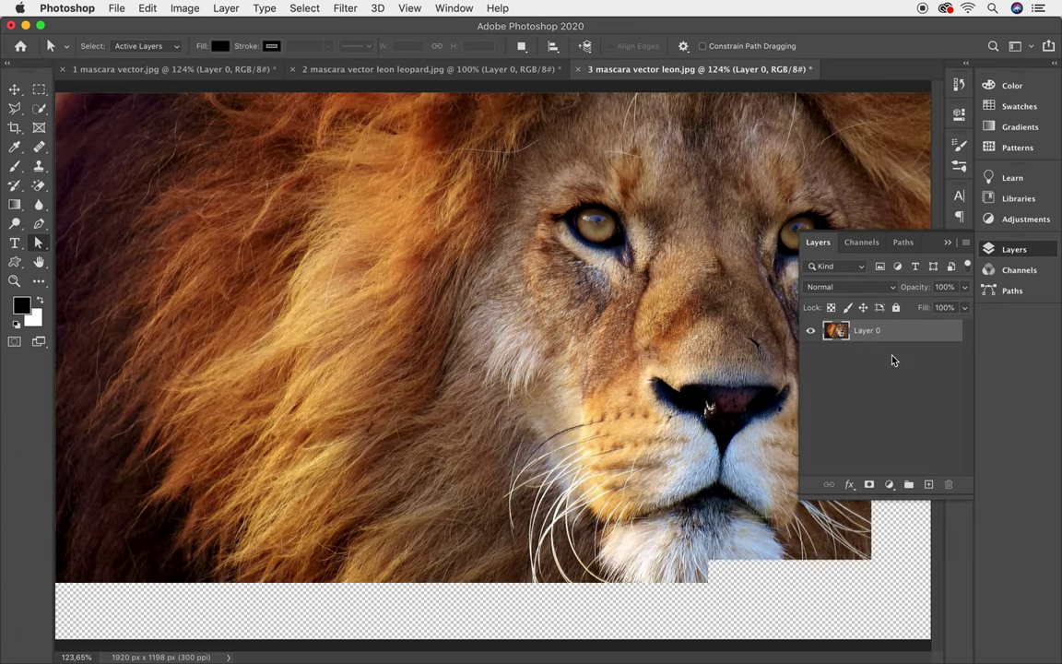
{"action": "key", "text": "ctrl+z"}
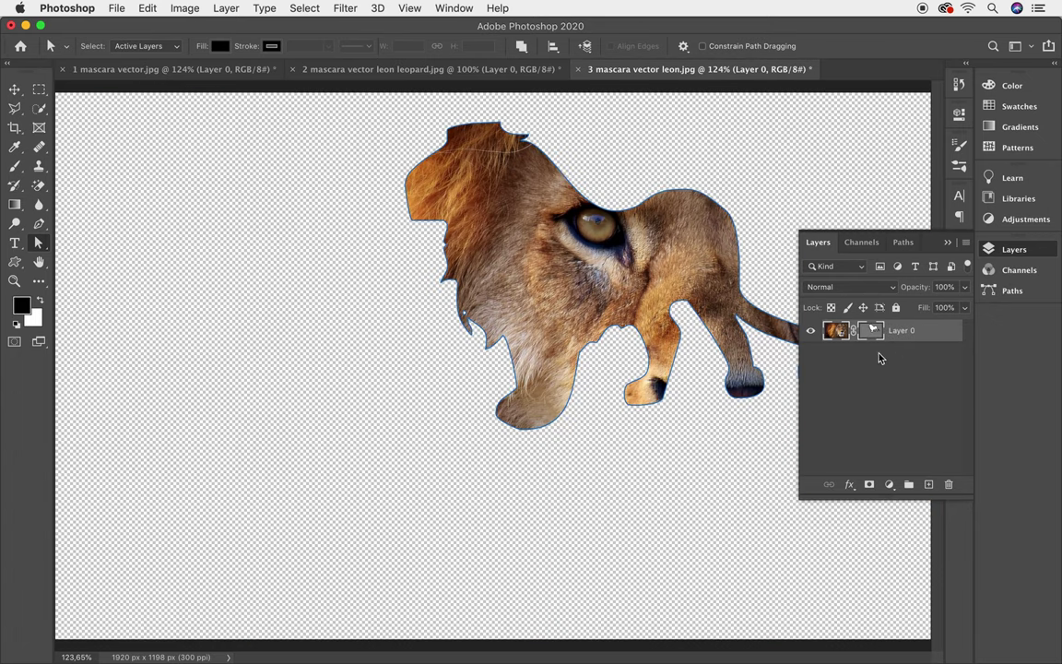
Step: Rasterize Layer 0's lion vector mask into a pixel layer mask
{"action": "right_click", "coordinate": [870, 331]}
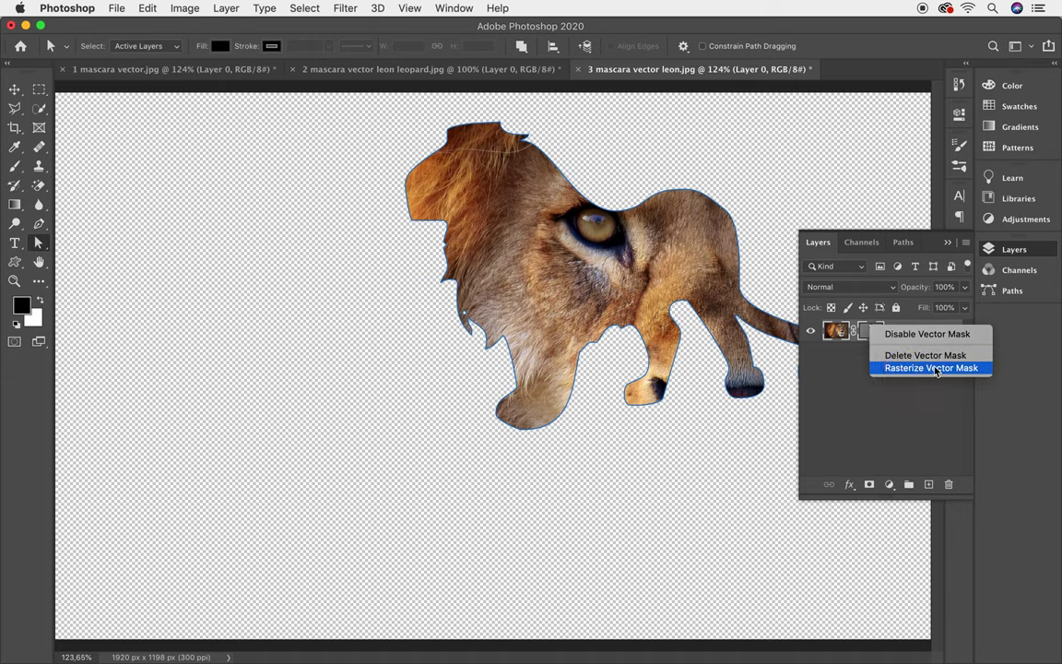
{"action": "left_click", "coordinate": [929, 369]}
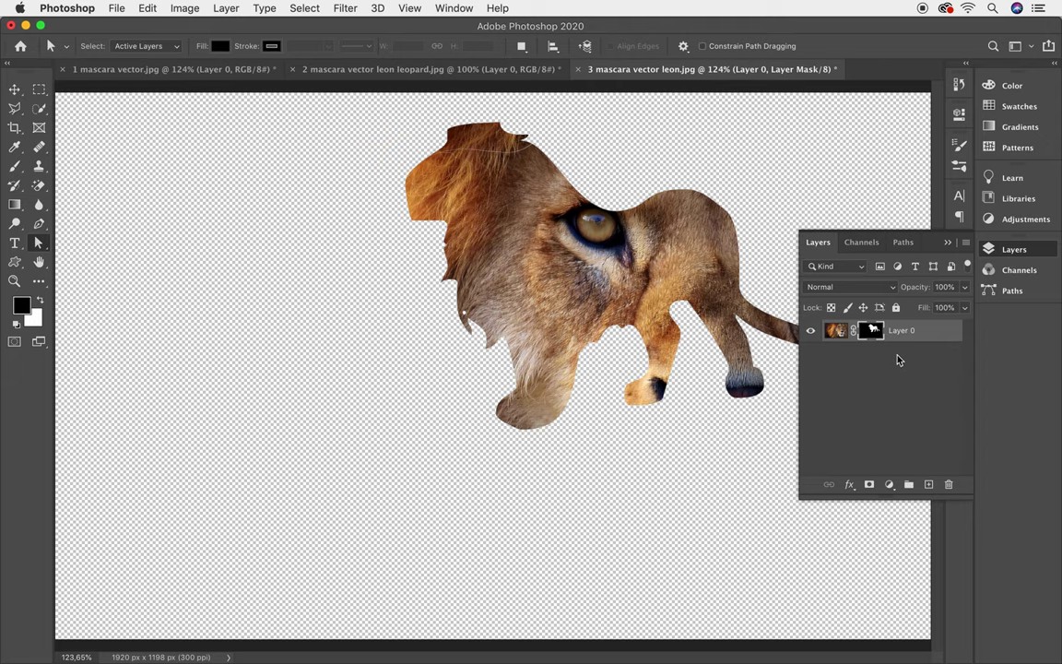